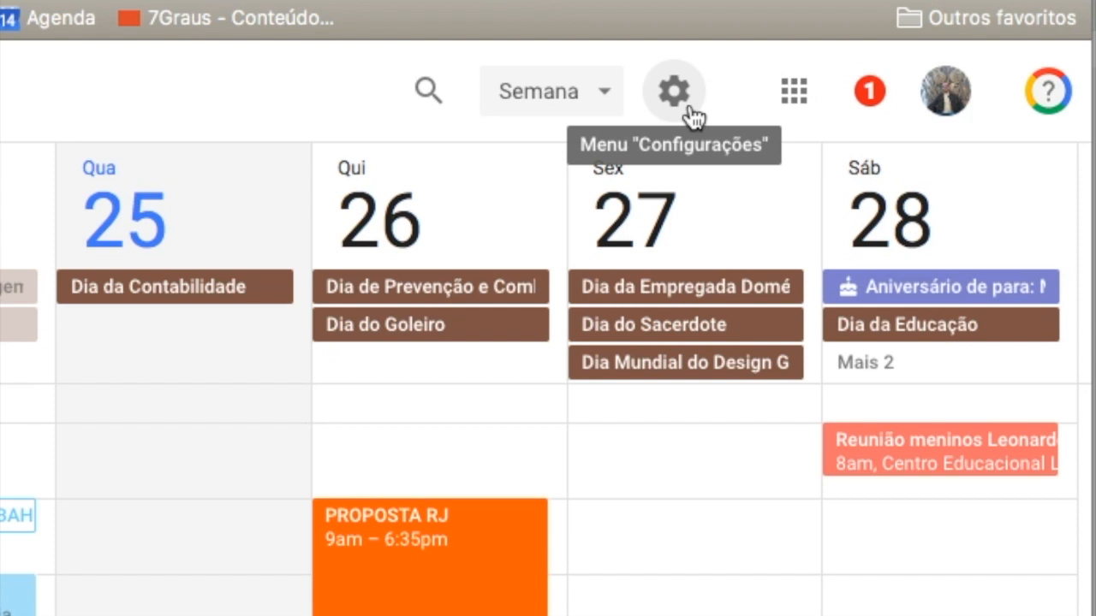
# - Open the event color and density dialog and try the Clássico color set before reselecting Moderno (com texto branco)
pyautogui.click(673, 91)
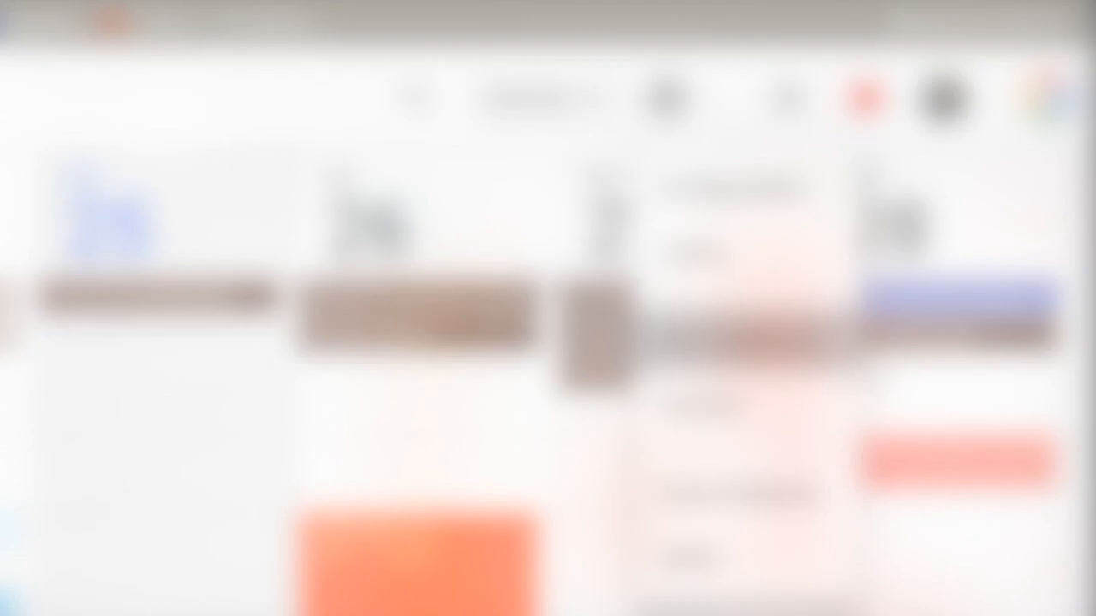
pyautogui.click(710, 340)
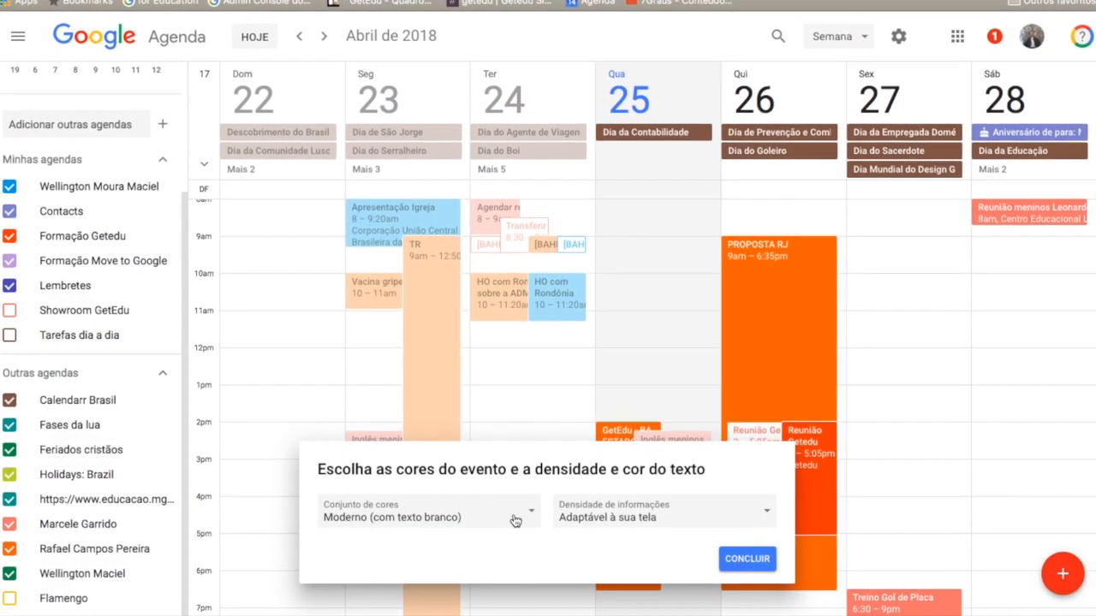
pyautogui.click(514, 520)
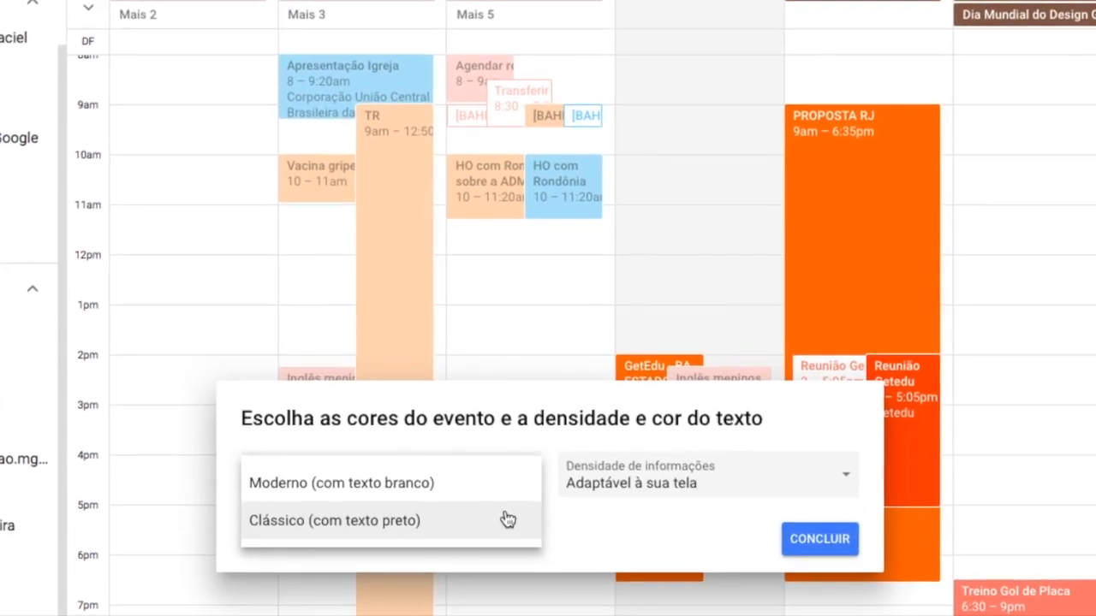
pyautogui.click(508, 524)
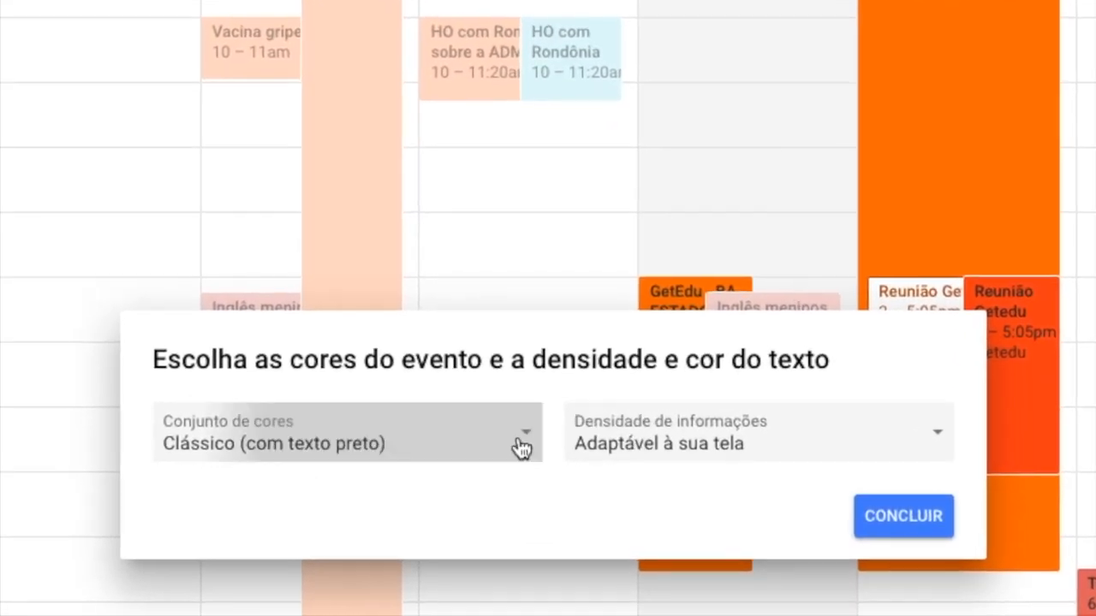
pyautogui.click(525, 447)
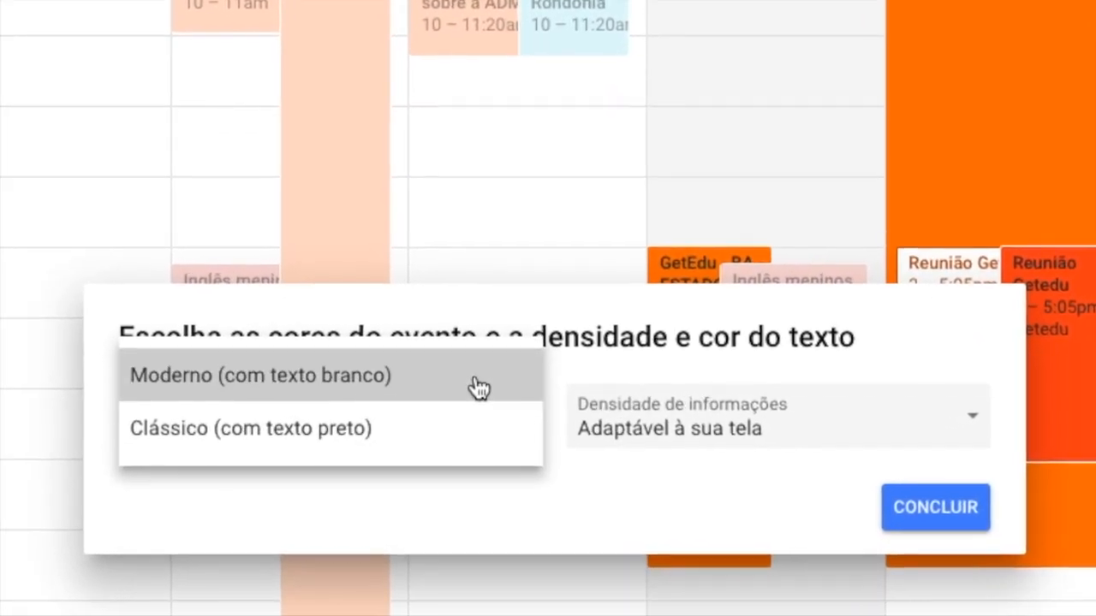
pyautogui.click(481, 394)
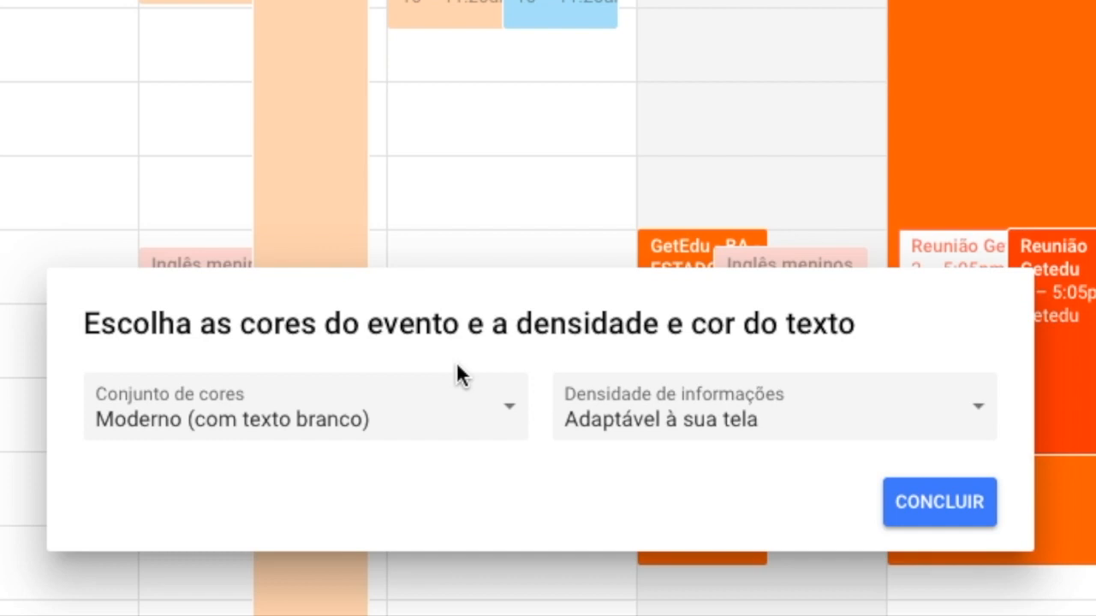
# - Set the information density to Alta
pyautogui.click(963, 417)
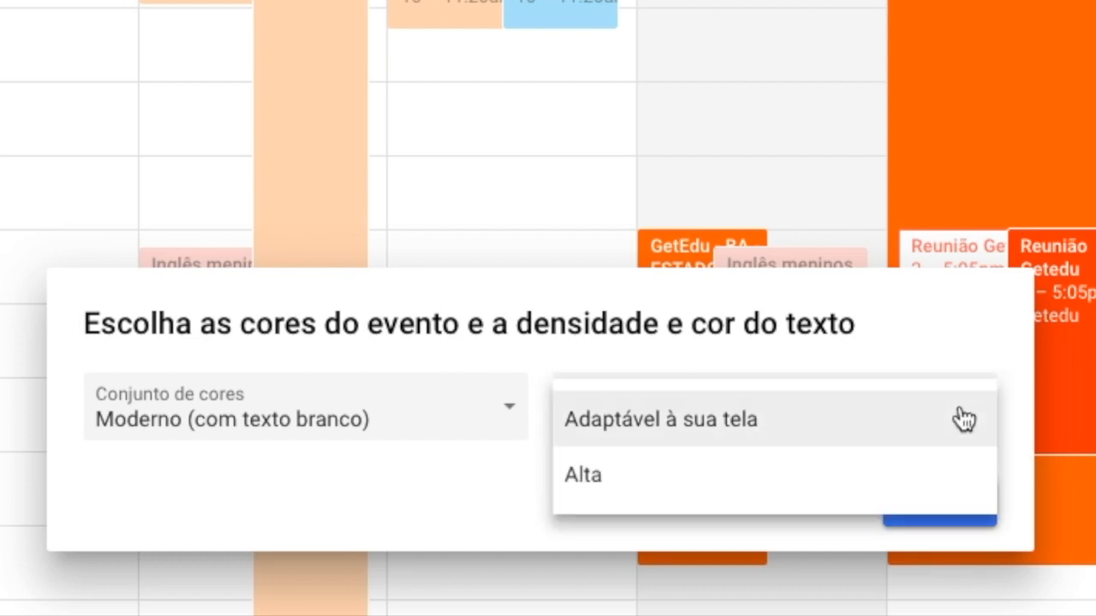
pyautogui.click(697, 492)
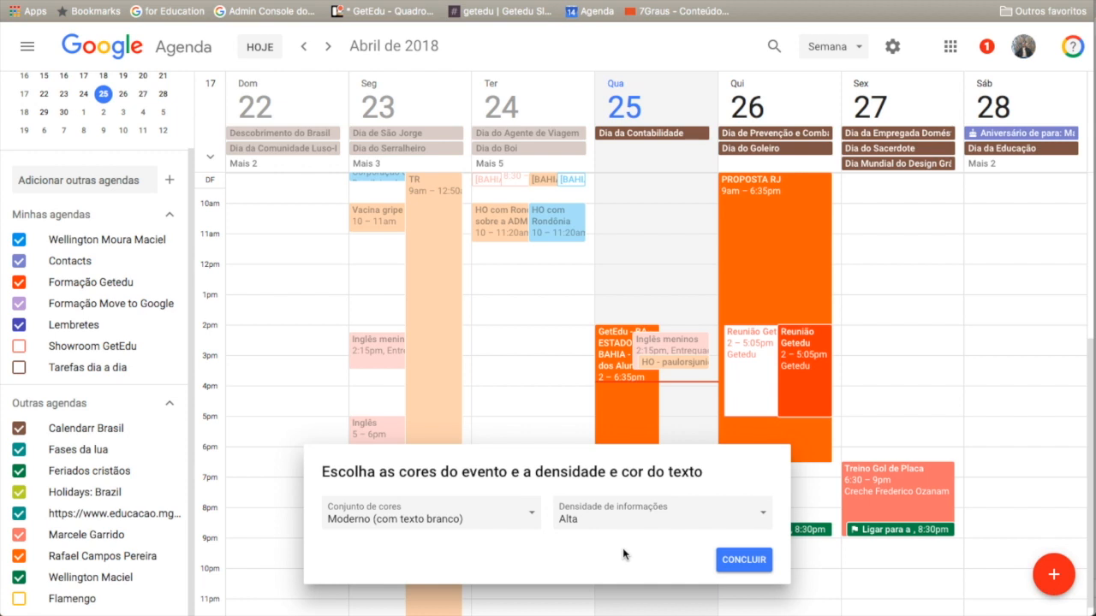
pyautogui.click(764, 520)
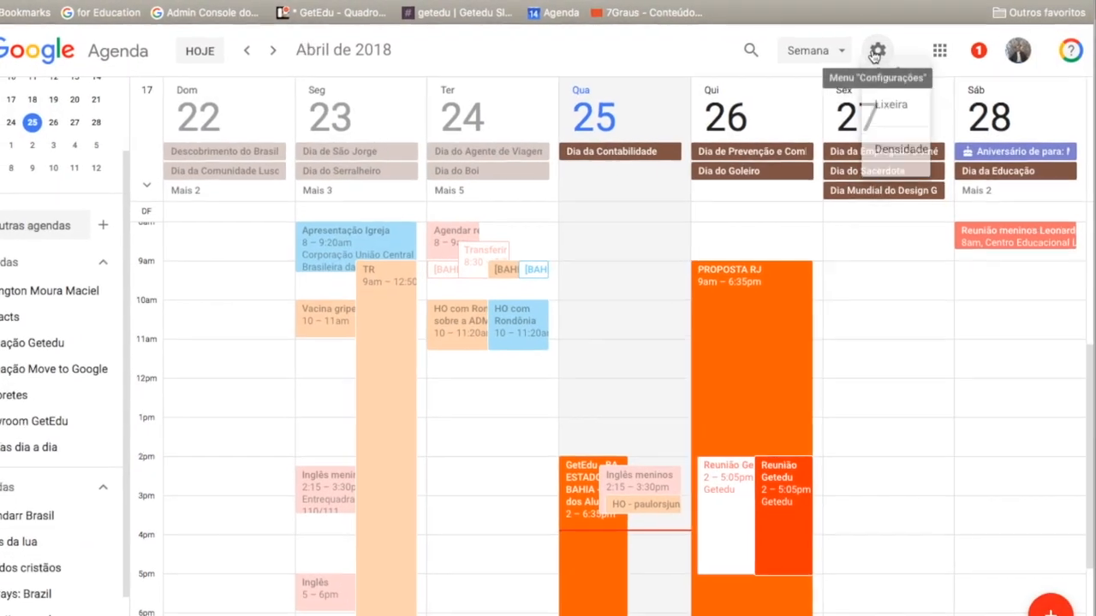
# - Open the calendar settings and set the time format to 13:00
pyautogui.click(892, 46)
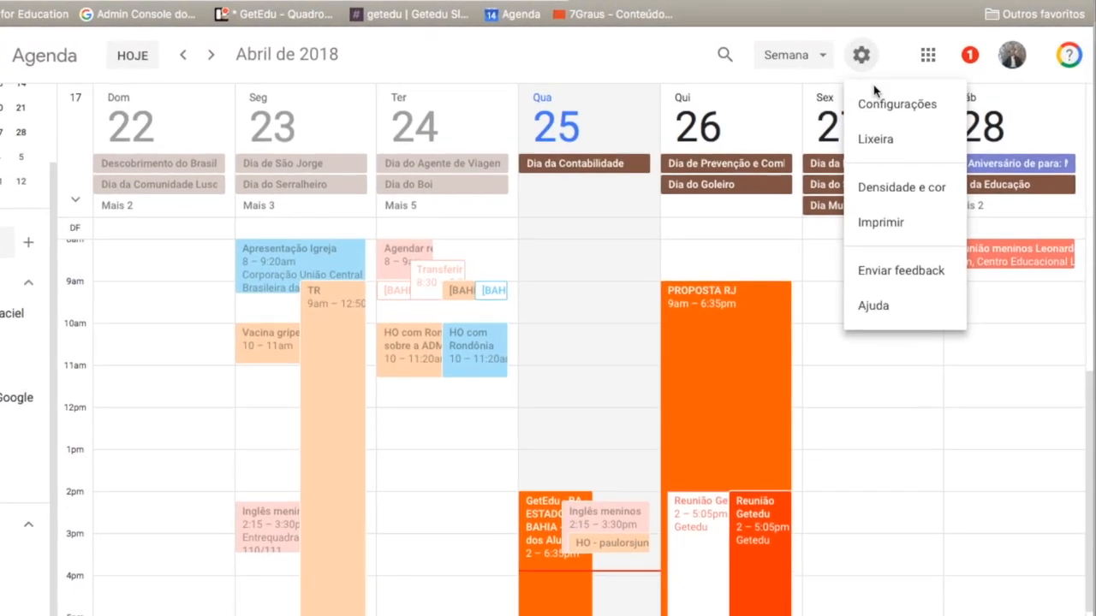
pyautogui.click(898, 103)
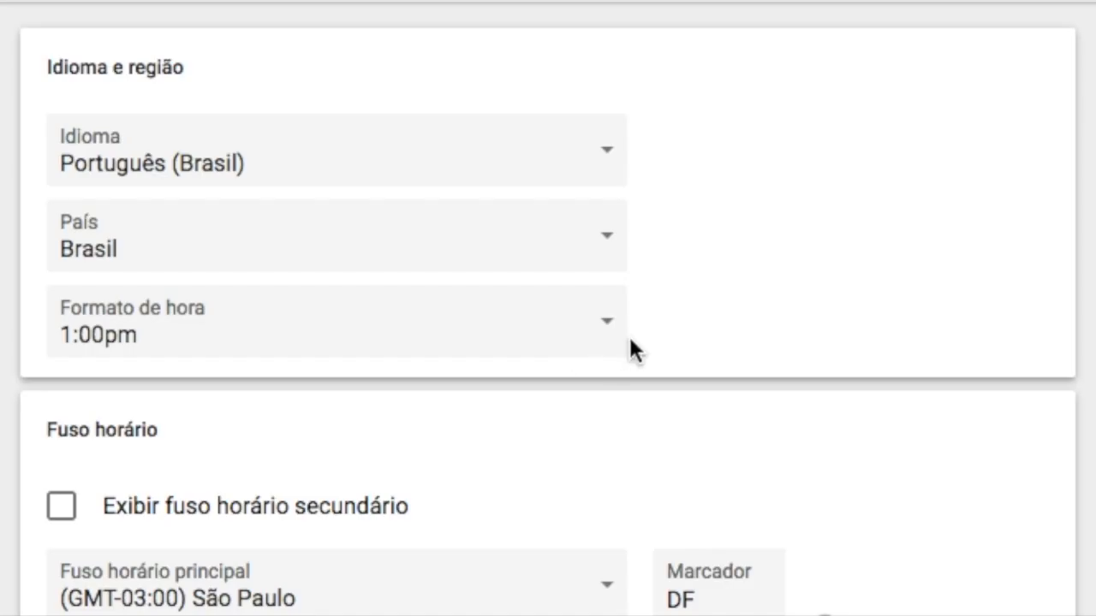
pyautogui.click(613, 337)
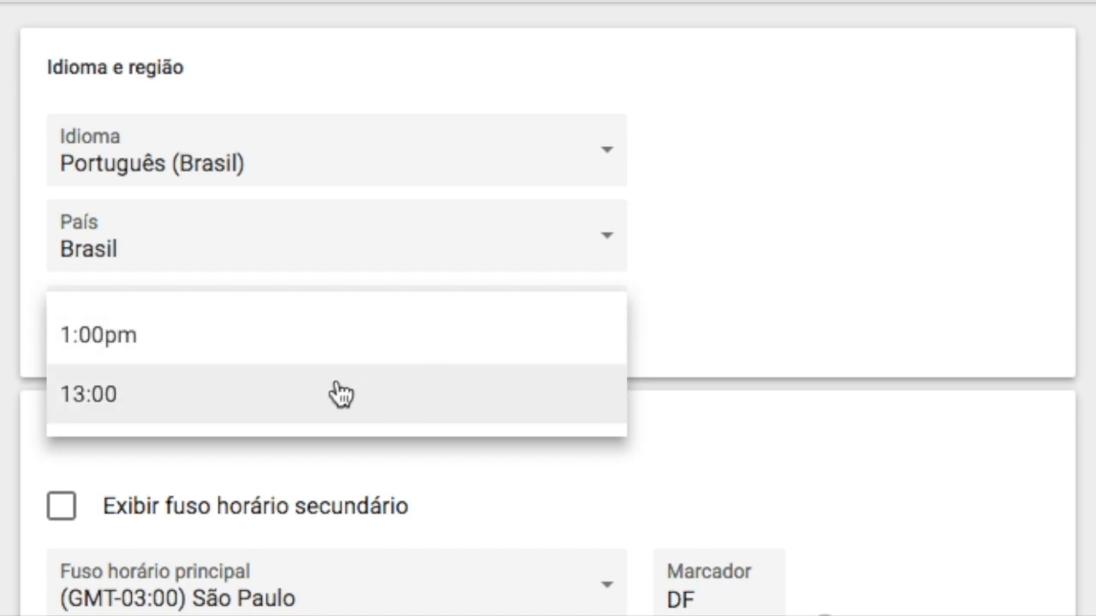
pyautogui.click(341, 394)
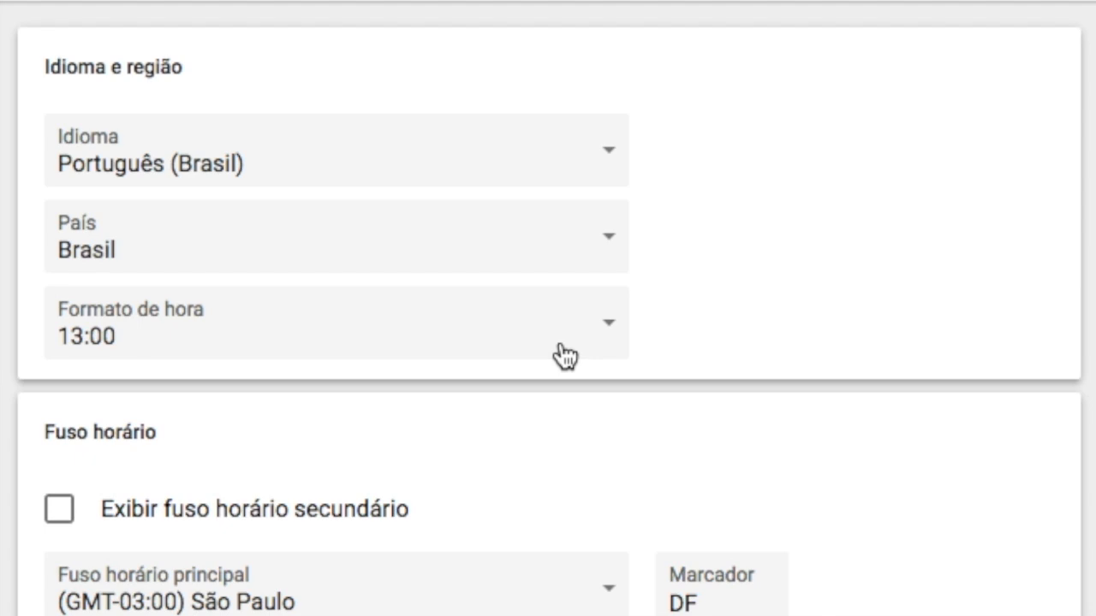
# - Enable the secondary time zone and set it to (GMT-04:00) Porto Velho
pyautogui.scroll(-3, 565, 356)
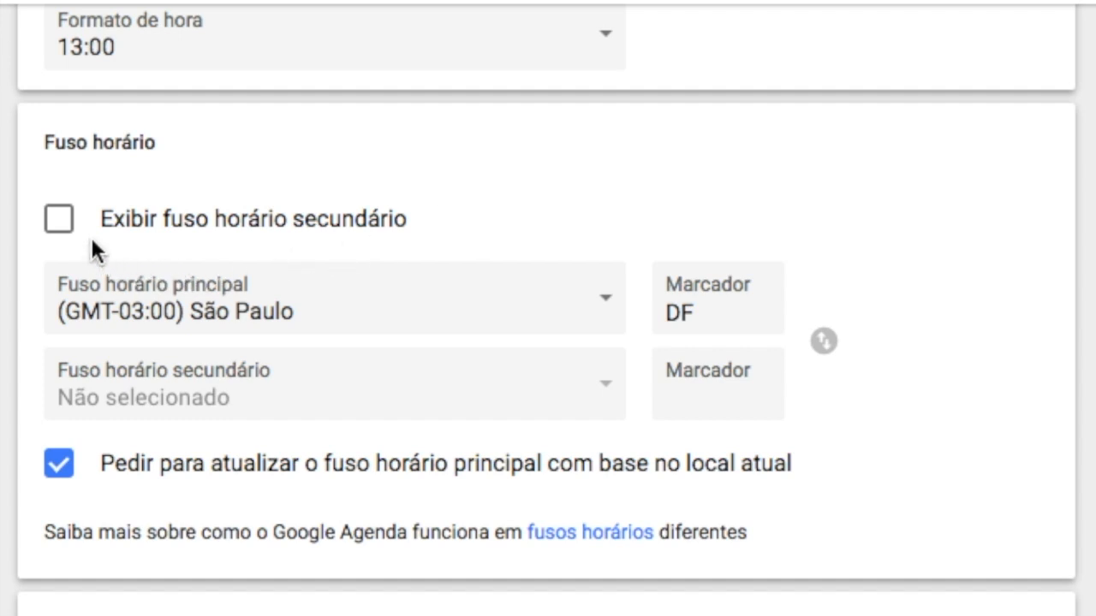
pyautogui.click(64, 231)
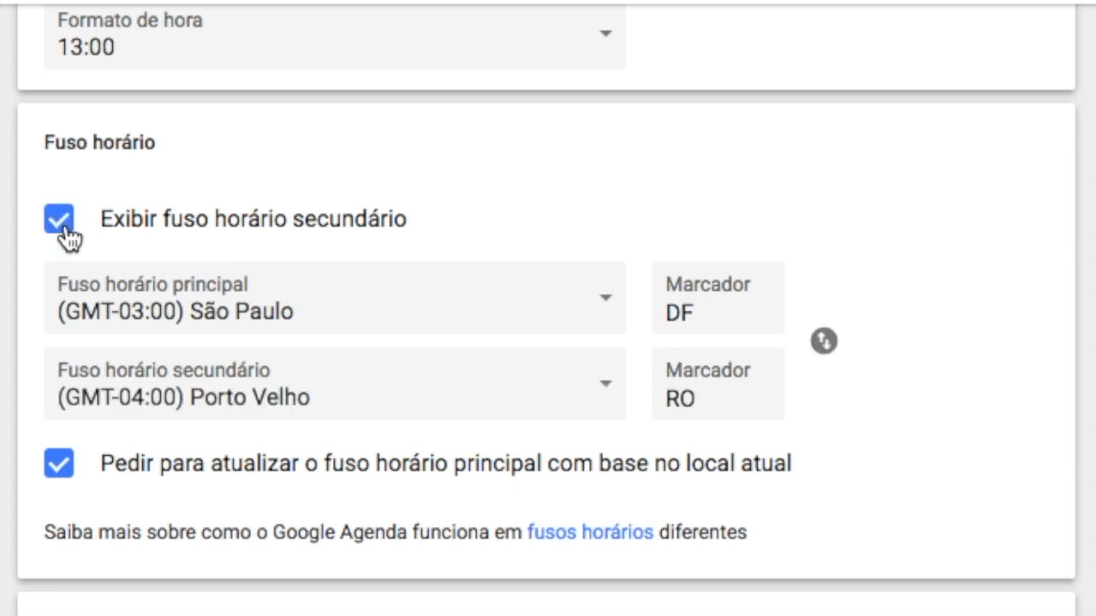
pyautogui.click(551, 392)
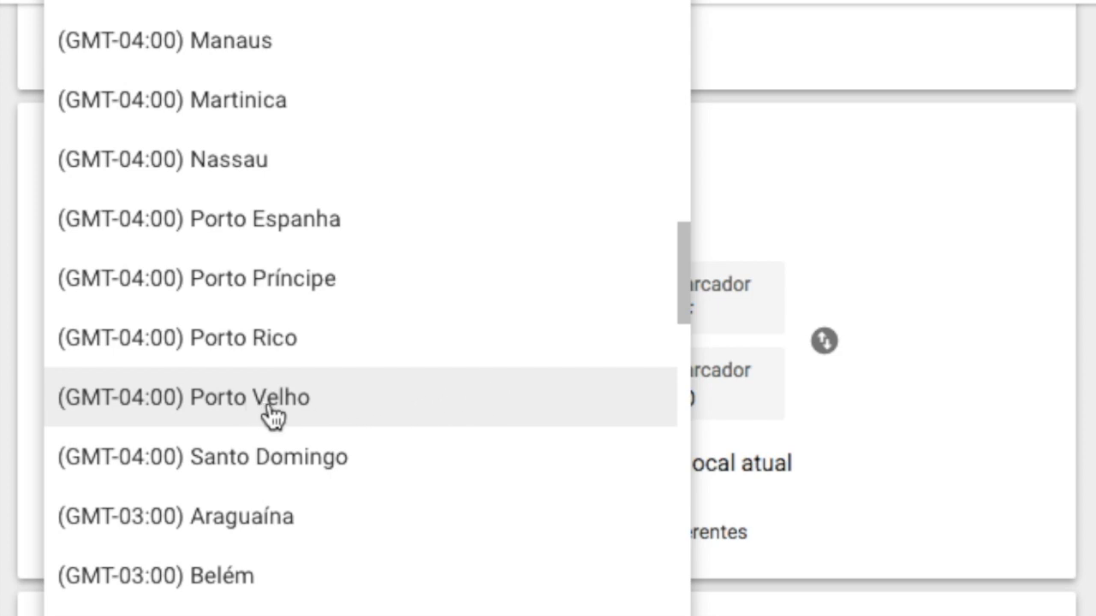
pyautogui.click(321, 403)
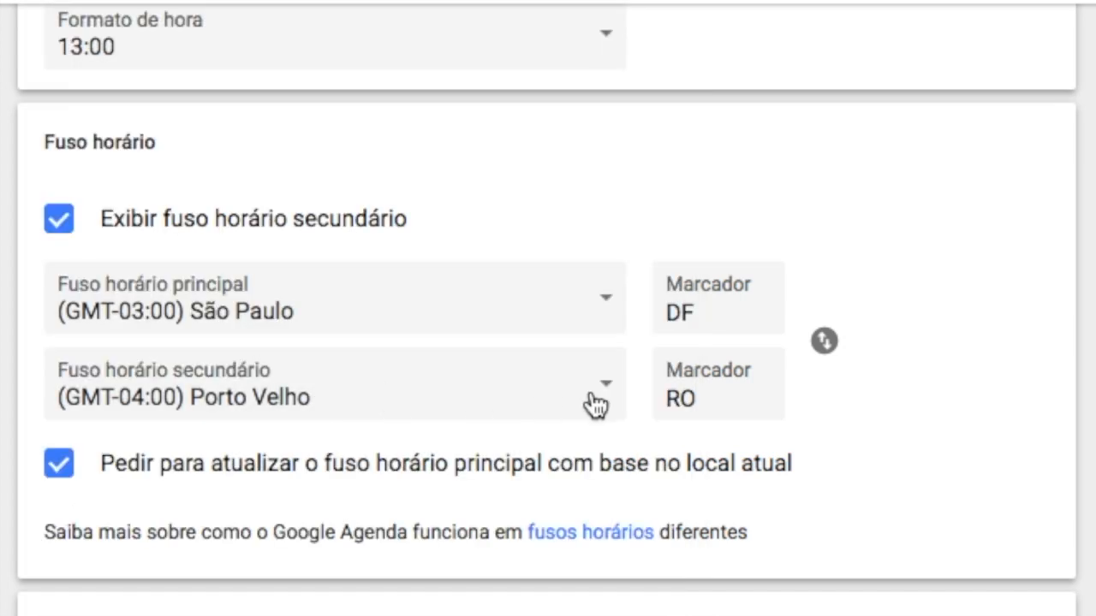
# - Return from settings to the calendar to check the secondary time zone column
pyautogui.moveTo(710, 397); pyautogui.dragTo(674, 398)
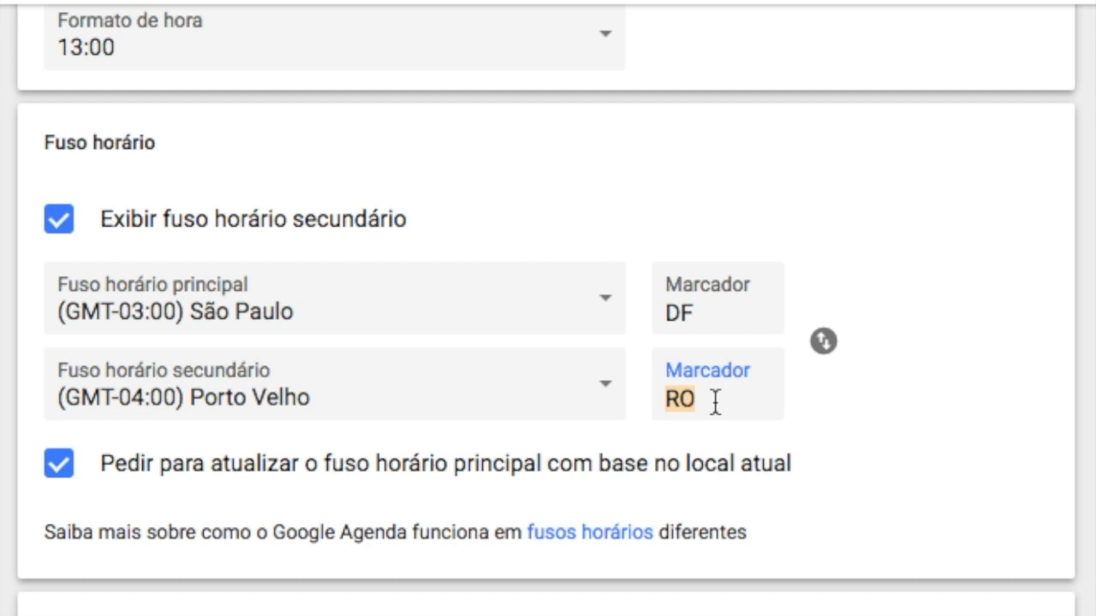
pyautogui.click(805, 393)
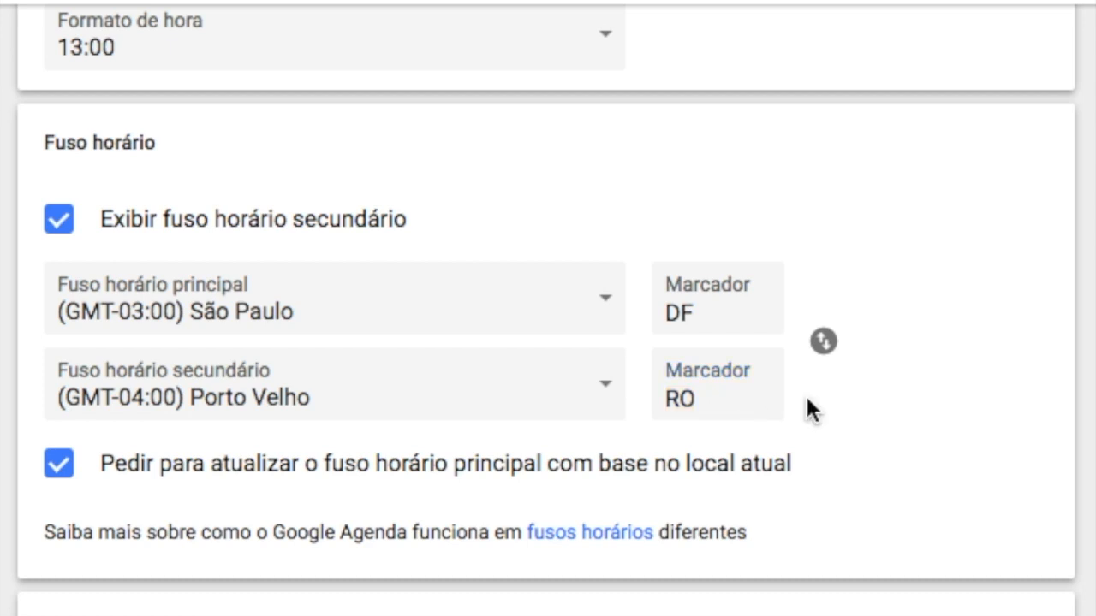
pyautogui.scroll(-1, 830, 359)
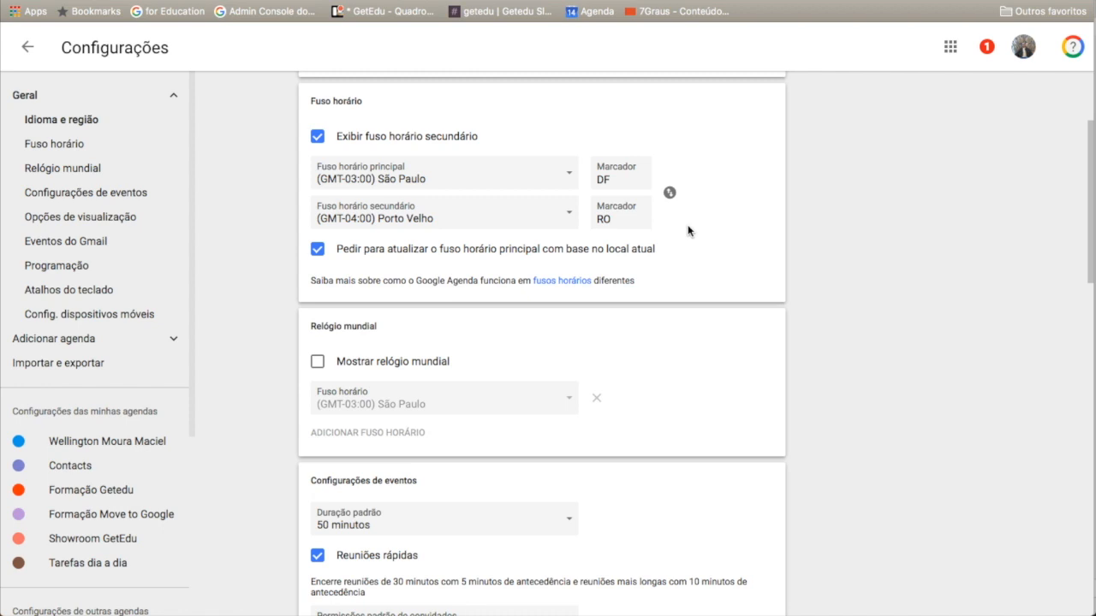
pyautogui.click(39, 49)
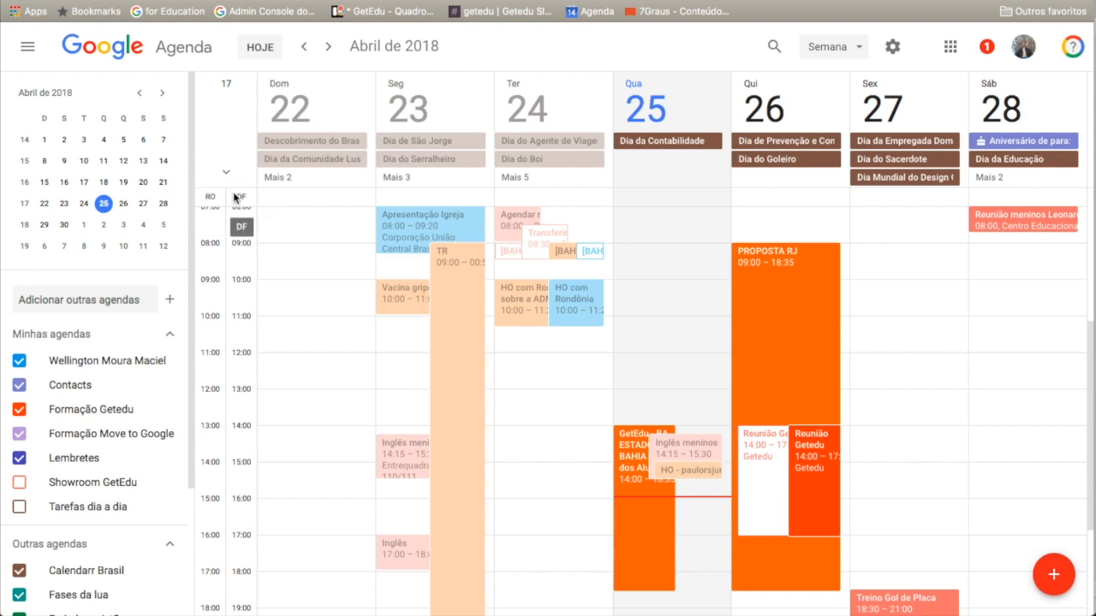
# - Enable the world clock and add a second clock set to (GMT-05:00) Bogotá
pyautogui.scroll(-1, 287, 222)
pyautogui.scroll(-2, 286, 221)
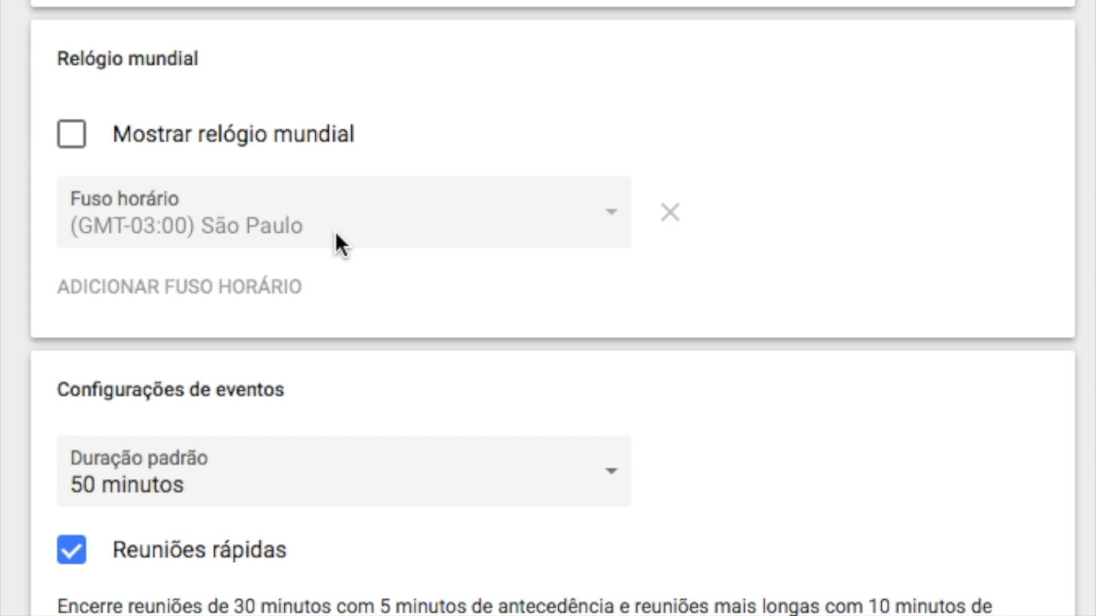
pyautogui.click(74, 139)
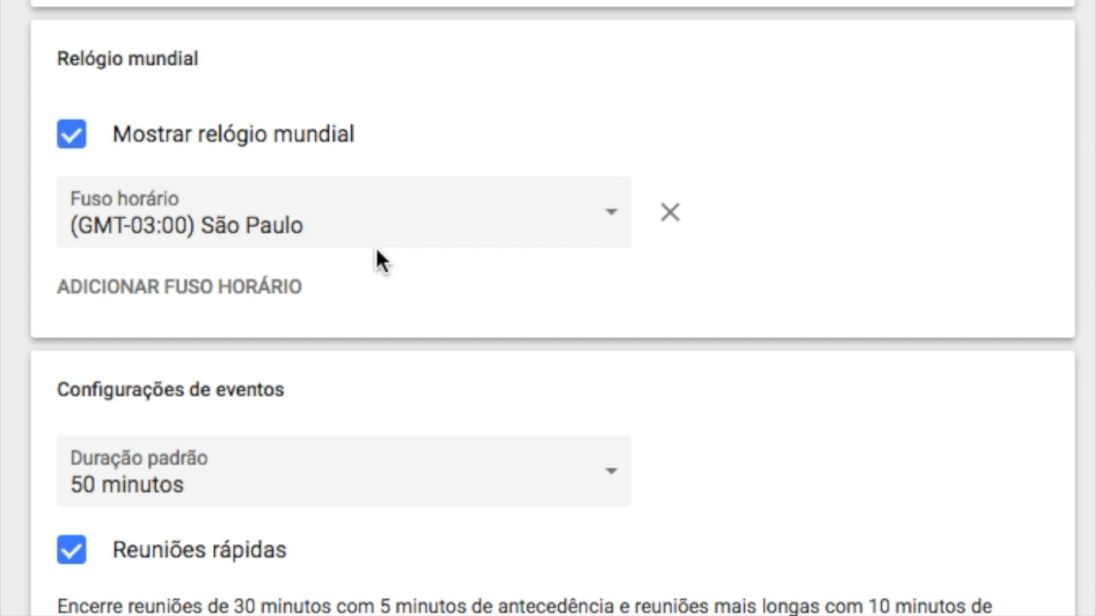
pyautogui.click(187, 301)
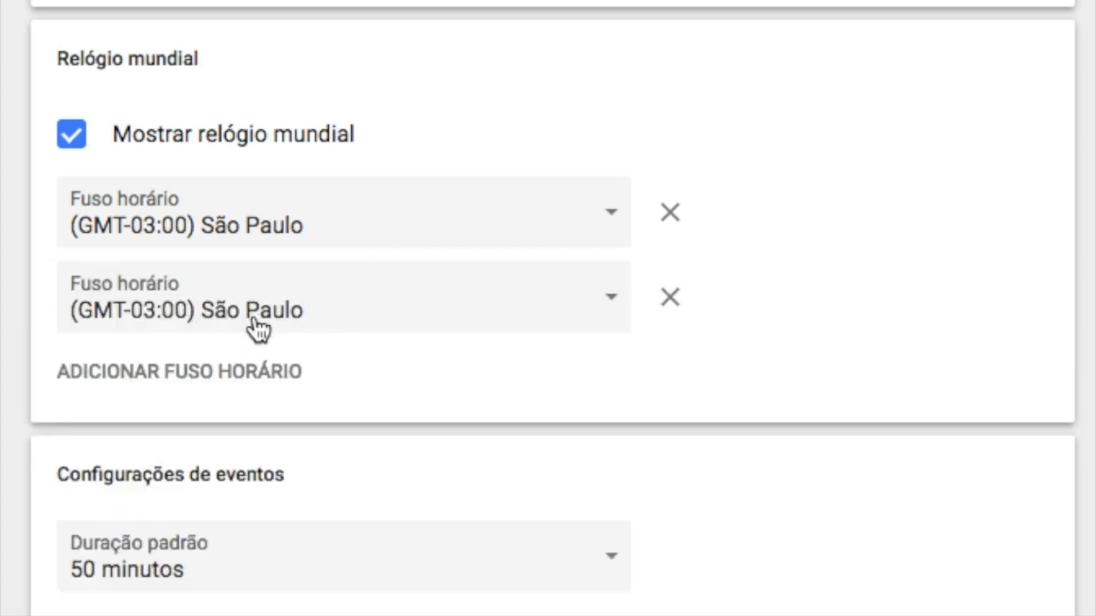
pyautogui.click(613, 301)
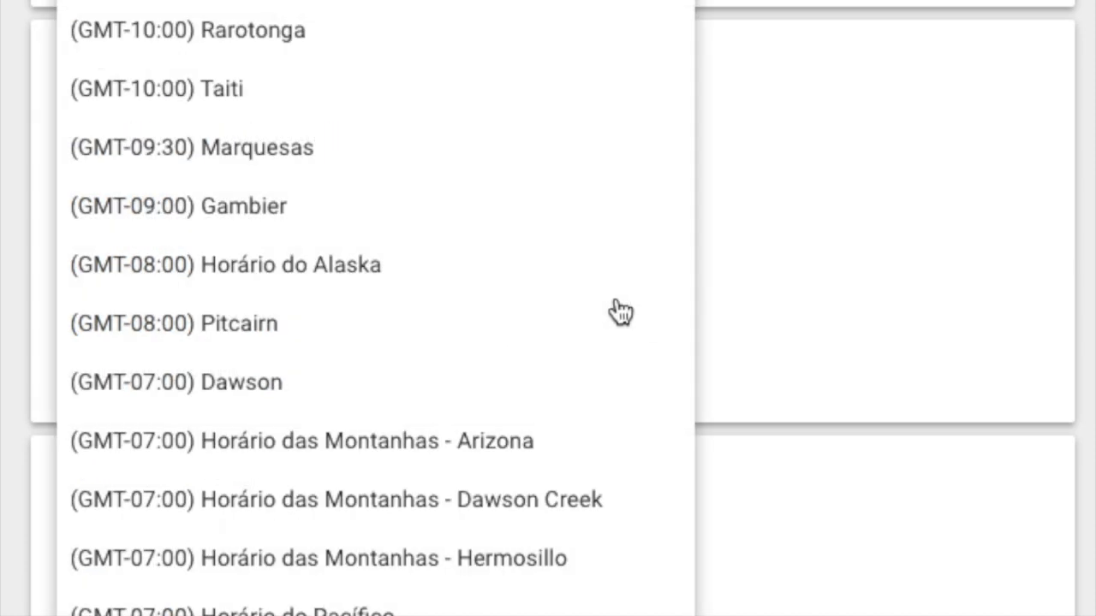
pyautogui.scroll(-3, 616, 310)
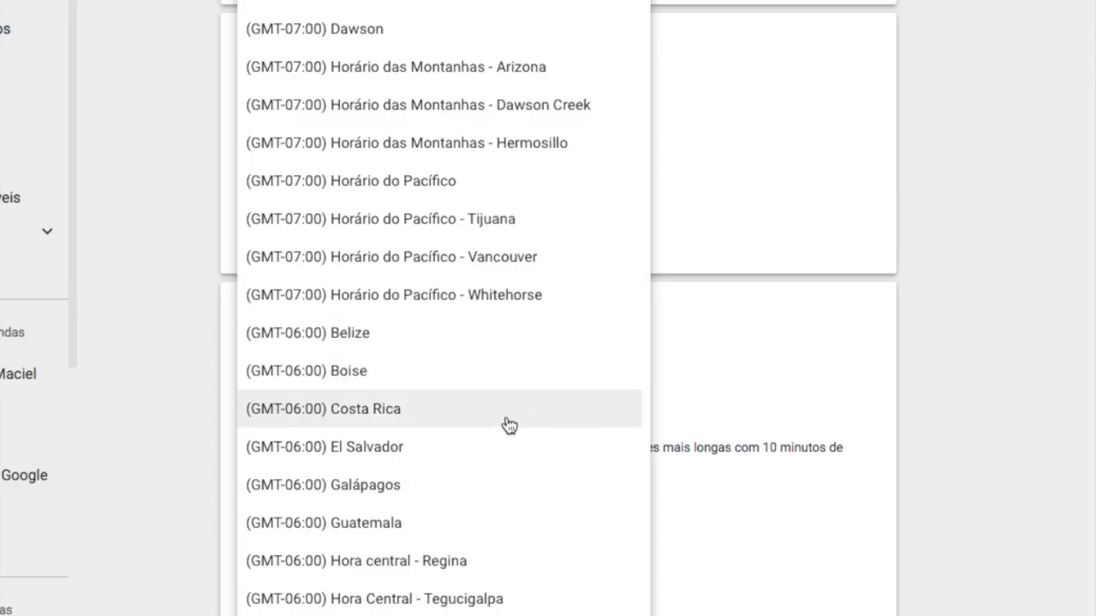
pyautogui.scroll(-3, 510, 424)
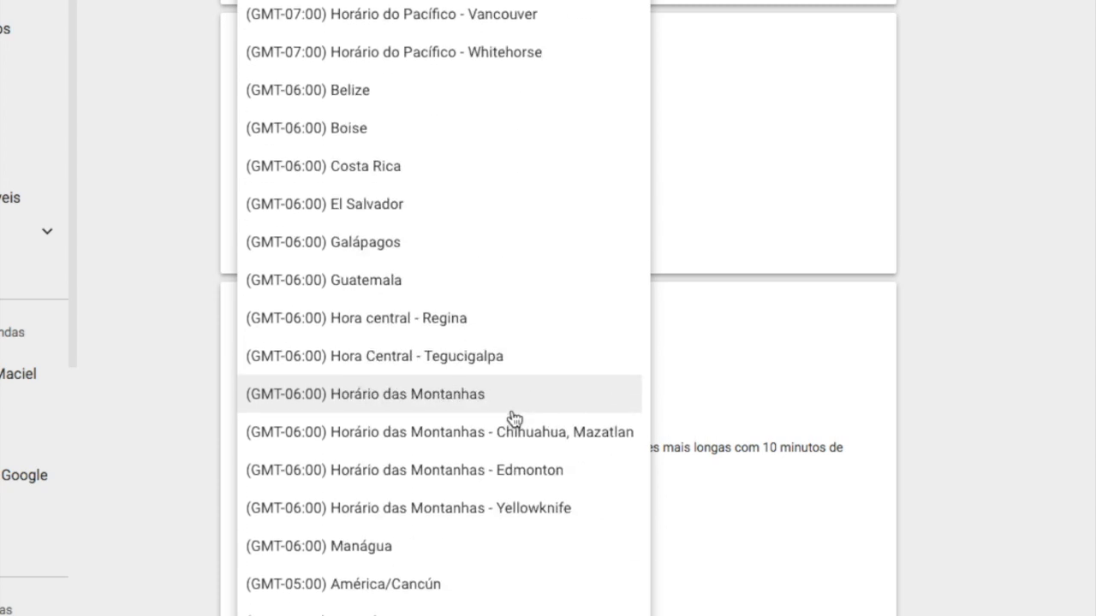
pyautogui.scroll(-3, 515, 417)
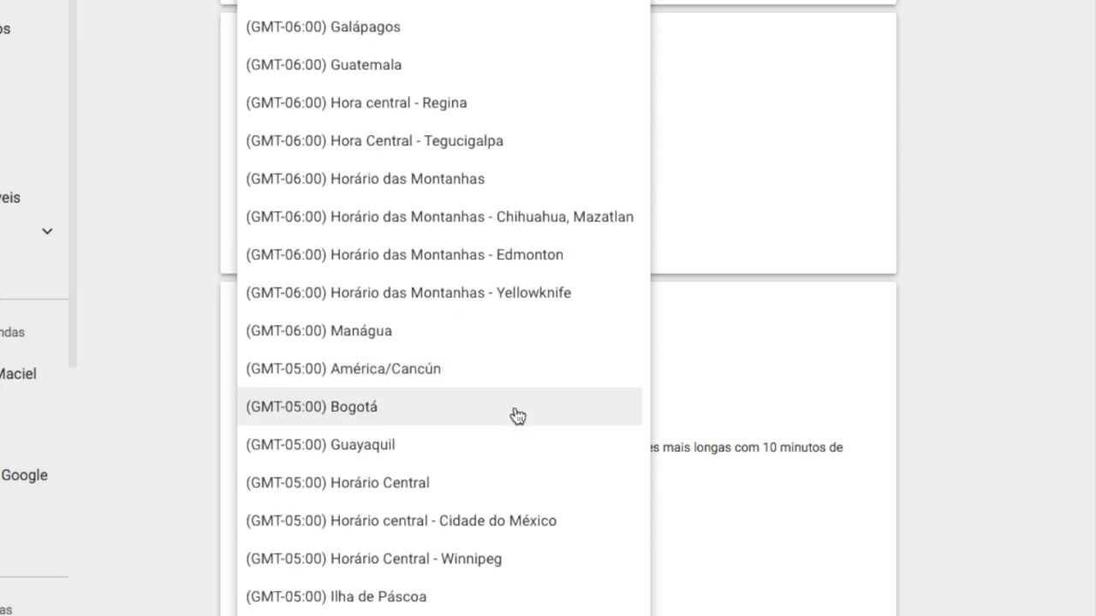
pyautogui.click(515, 415)
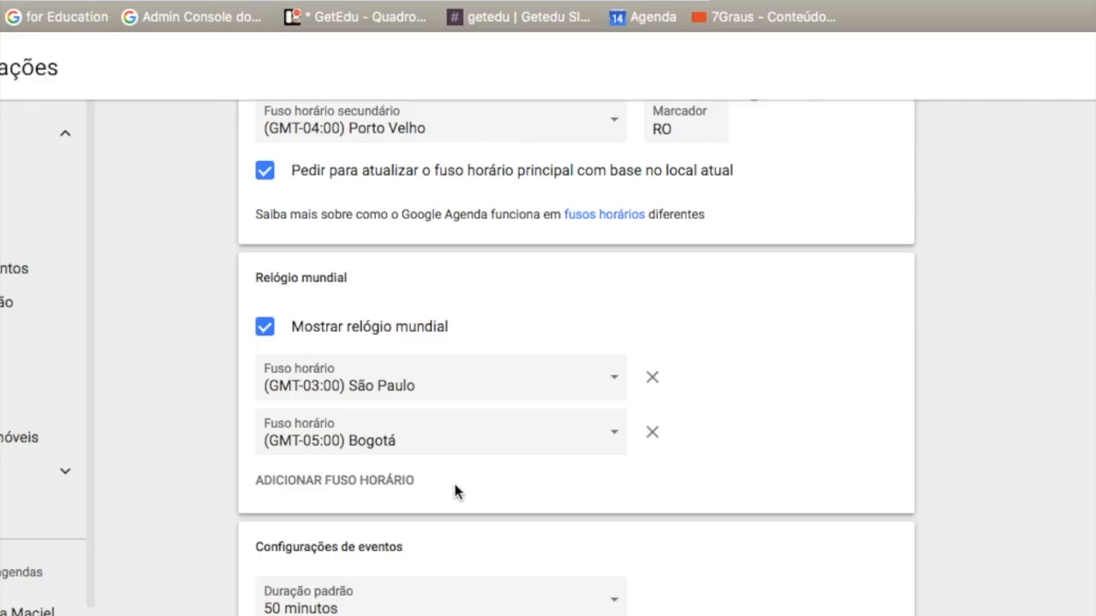
# - Add further world clocks for (GMT-10:00) Taiti and (GMT+01:00) Londres
pyautogui.click(355, 482)
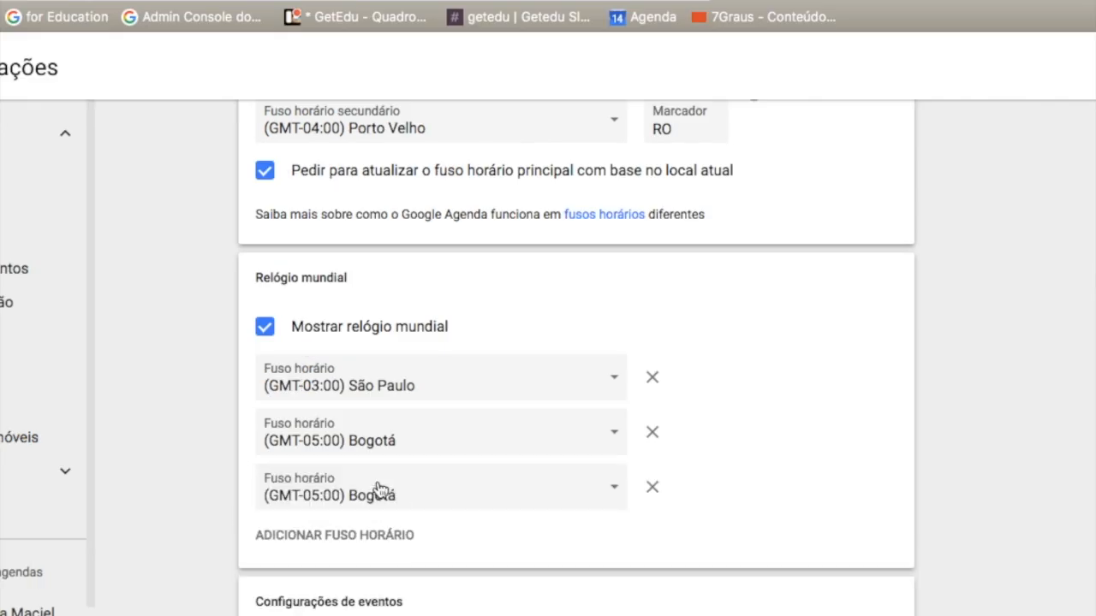
pyautogui.click(615, 494)
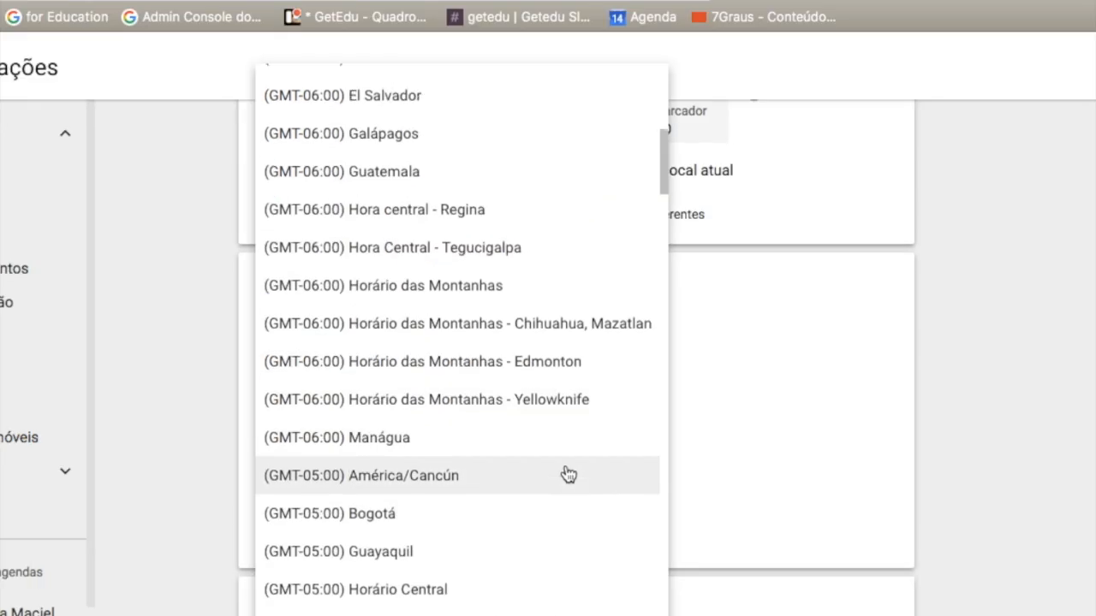
pyautogui.scroll(10, 565, 473)
pyautogui.scroll(-1, 556, 471)
pyautogui.click(416, 236)
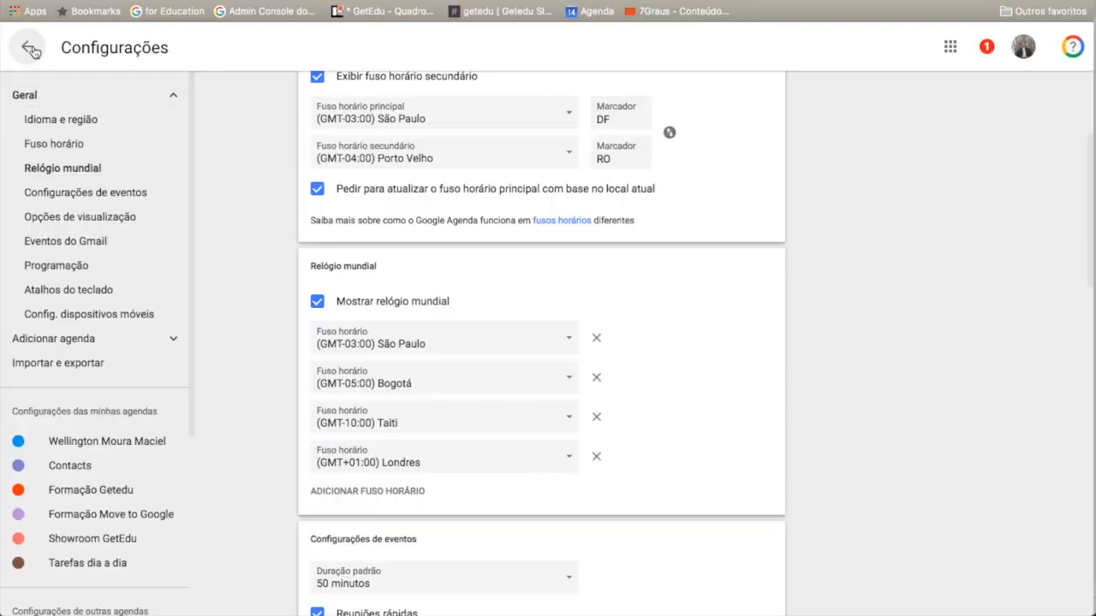
# - Return to the calendar to view the world clocks, then reopen the settings page
pyautogui.click(30, 49)
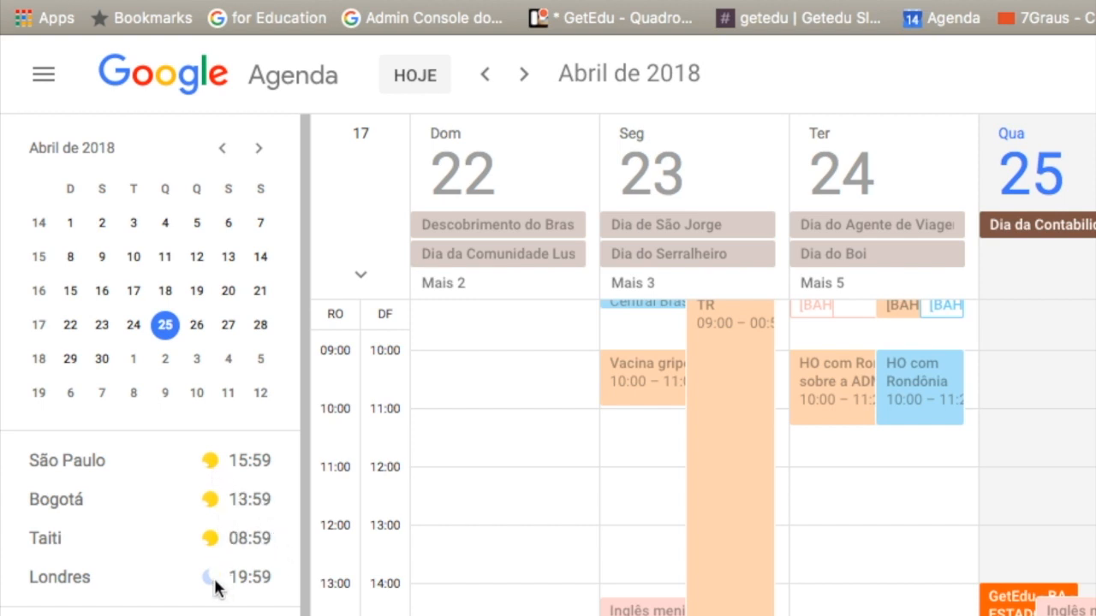
pyautogui.click(892, 52)
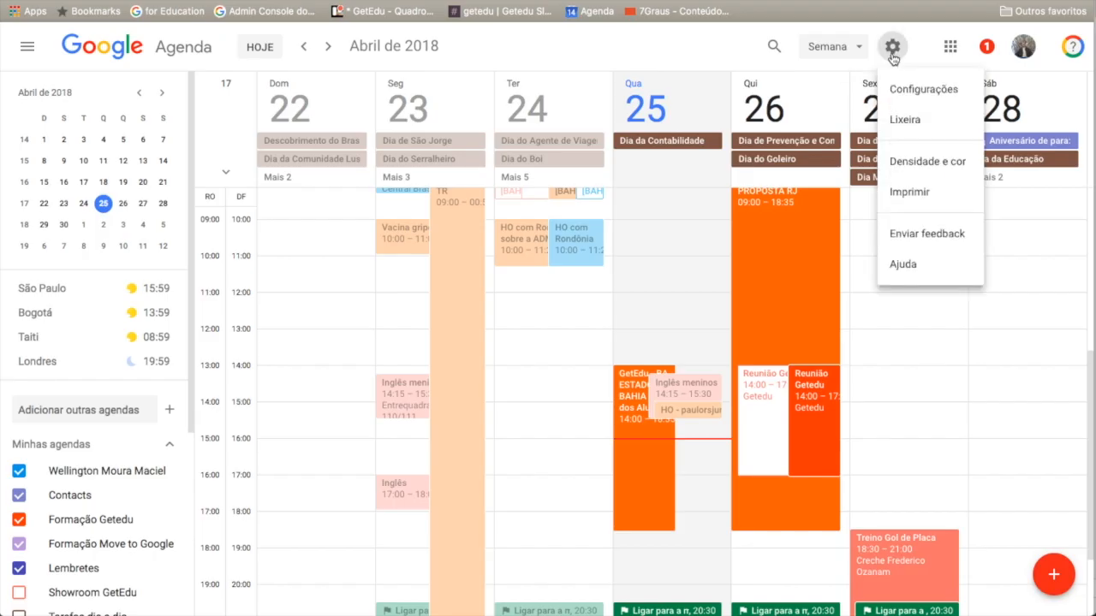
pyautogui.click(892, 88)
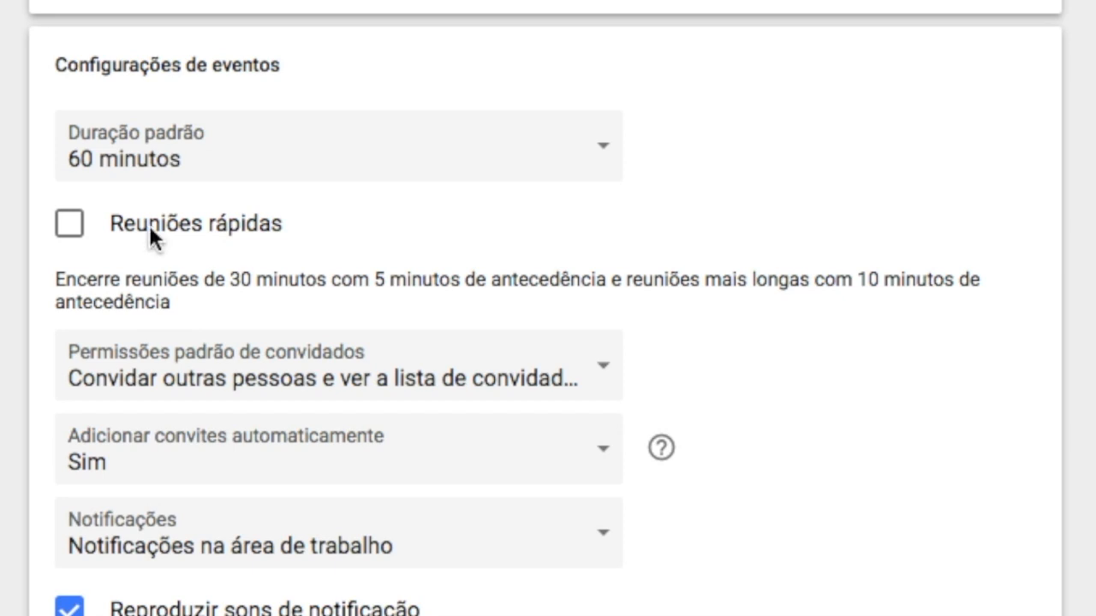
# - Compare the default meeting duration choices with speedy meetings switched on and off
pyautogui.click(70, 233)
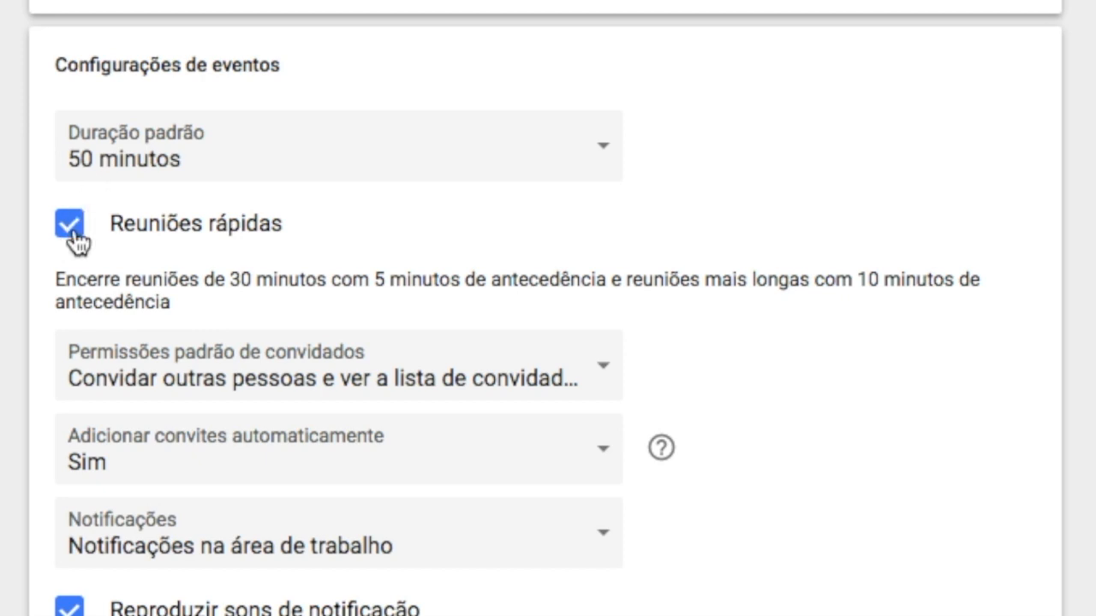
pyautogui.click(72, 231)
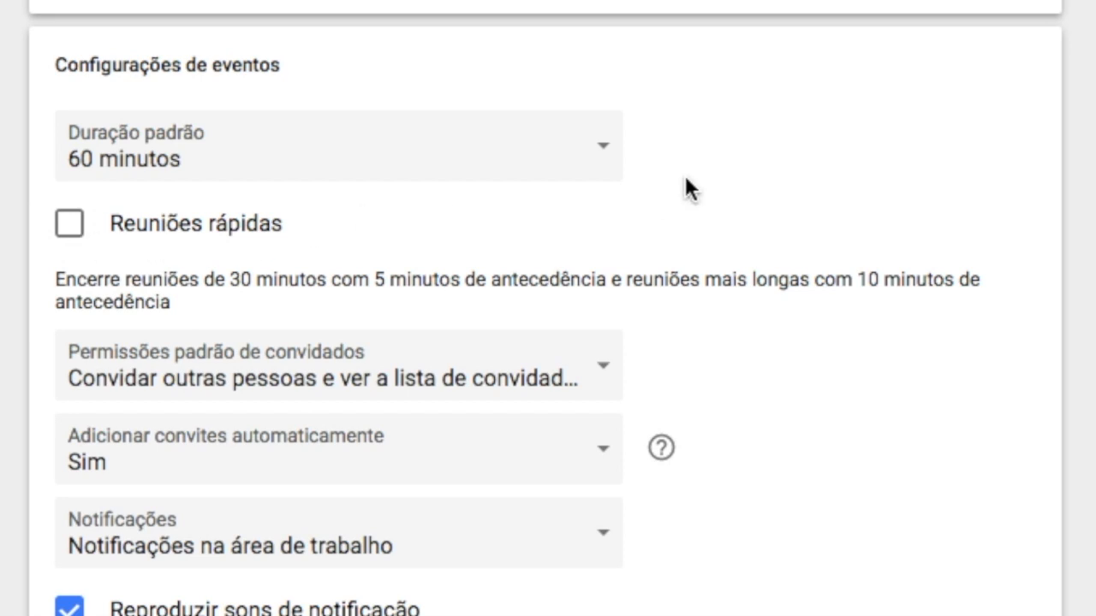
pyautogui.click(601, 158)
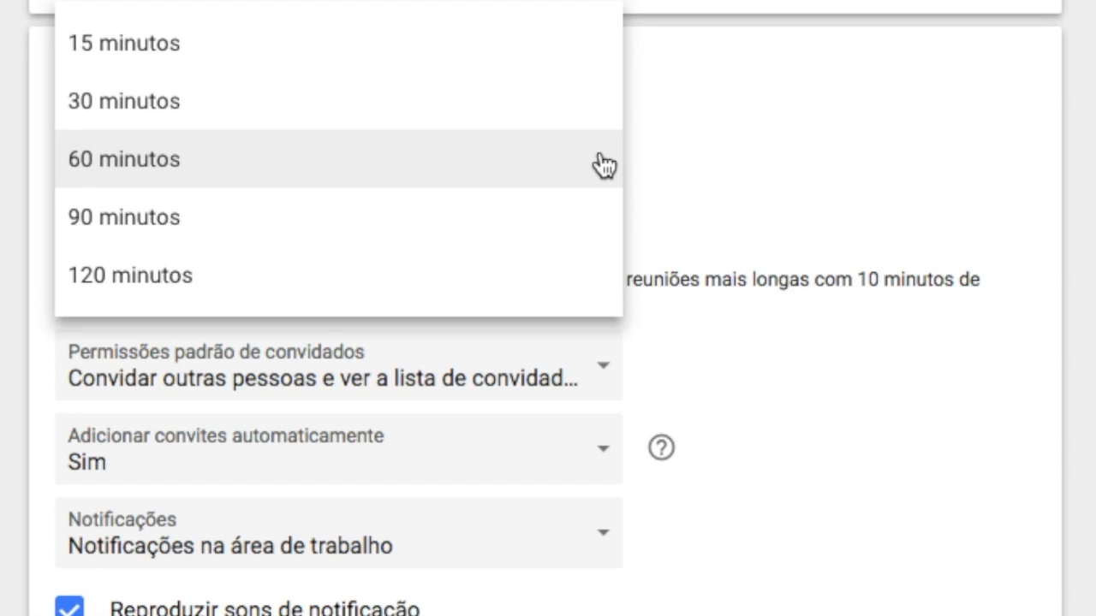
pyautogui.click(656, 166)
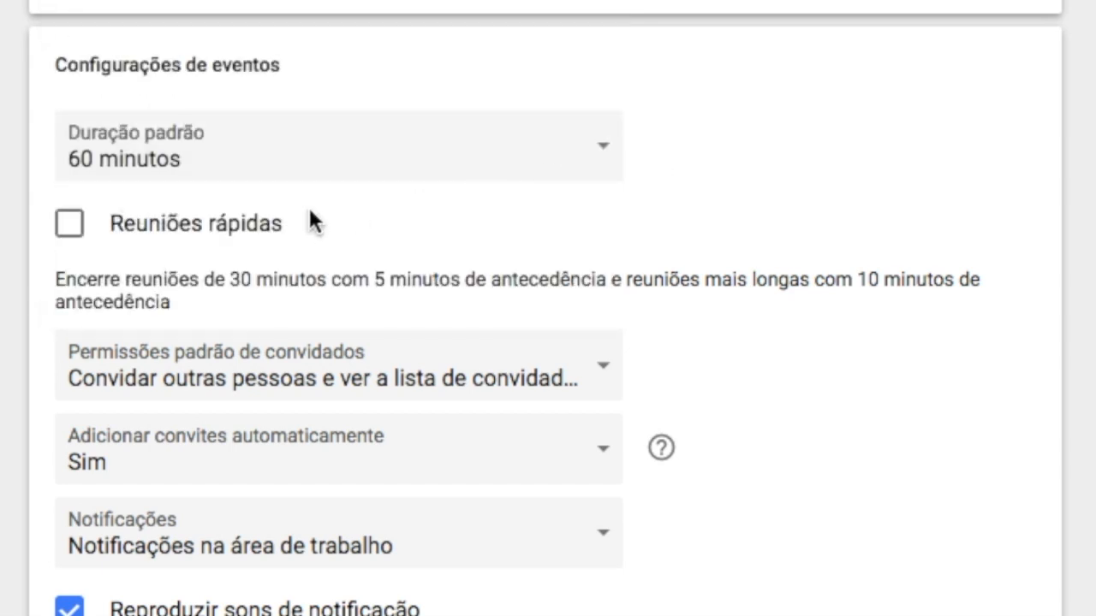
# - Enable speedy meetings and keep the default duration at 50 minutos
pyautogui.click(71, 229)
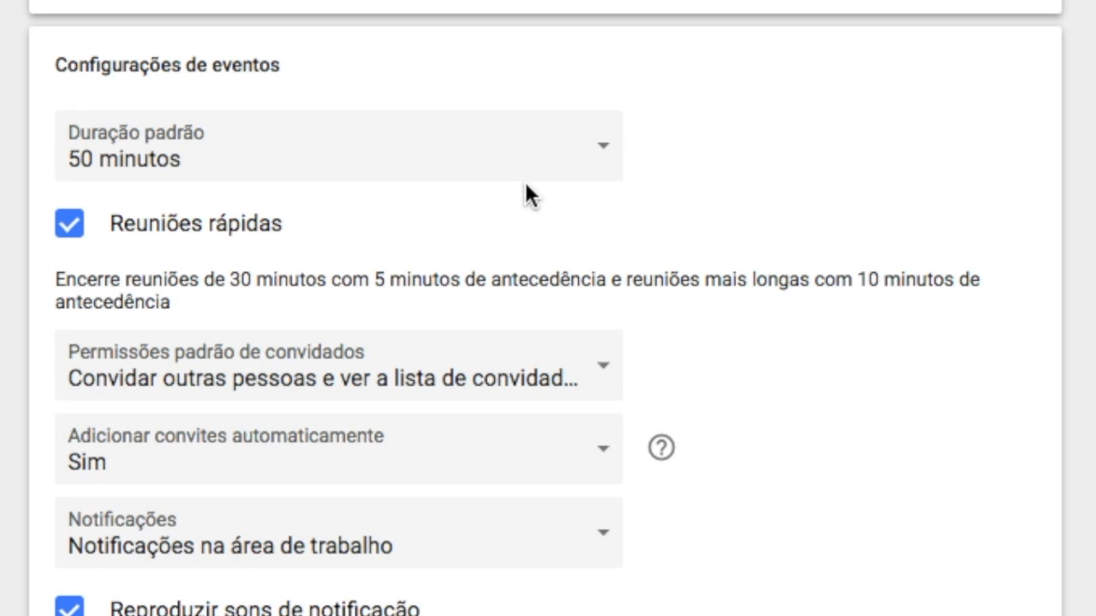
pyautogui.click(613, 148)
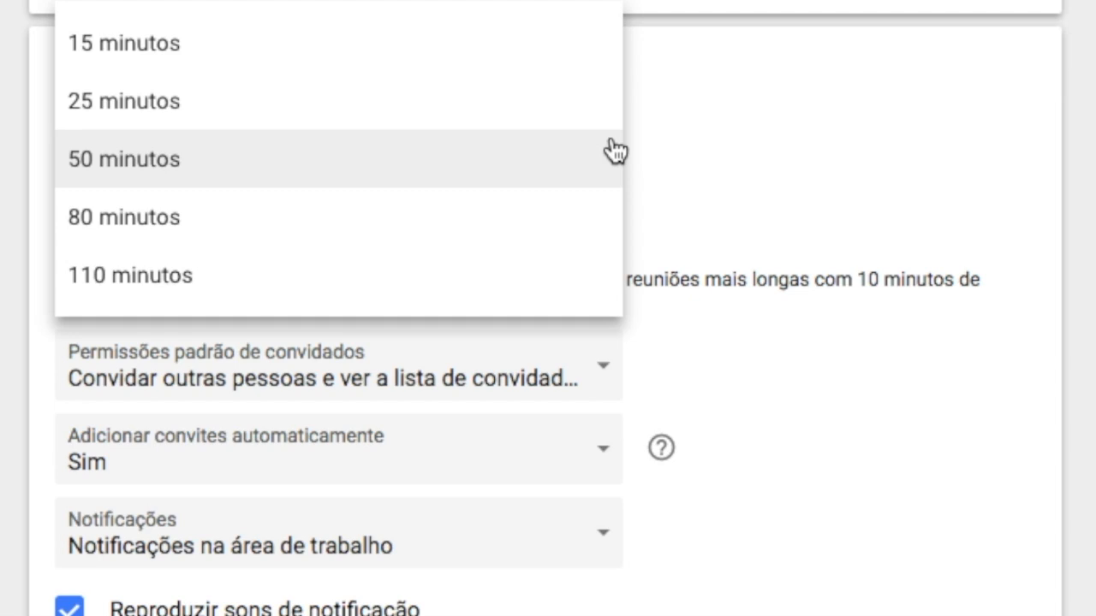
pyautogui.click(615, 151)
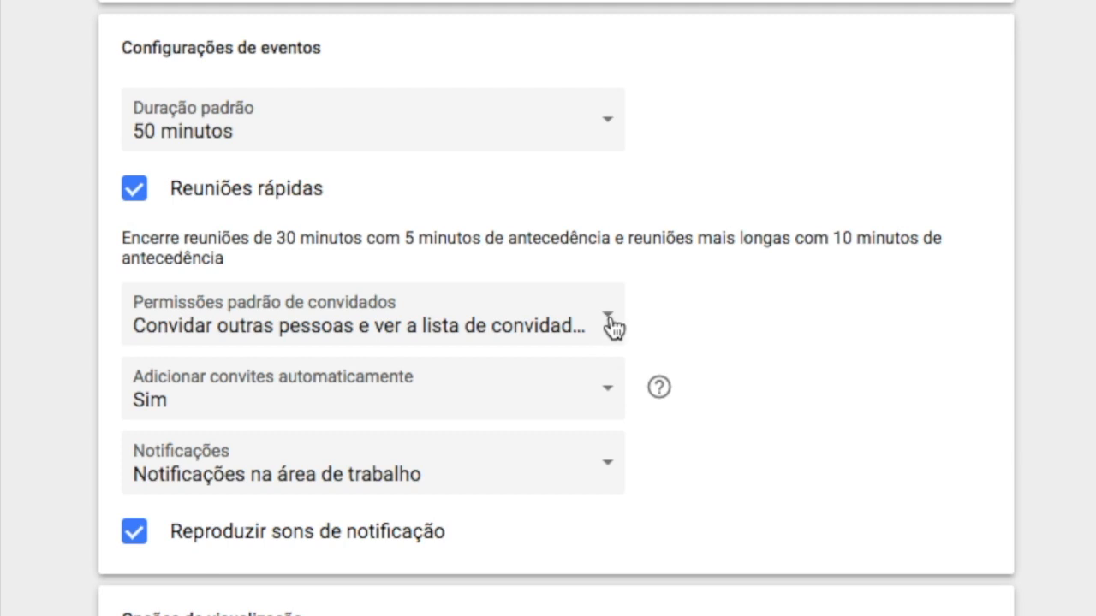
# - Toggle the default guest permission to see the guest list off and back on
pyautogui.click(609, 323)
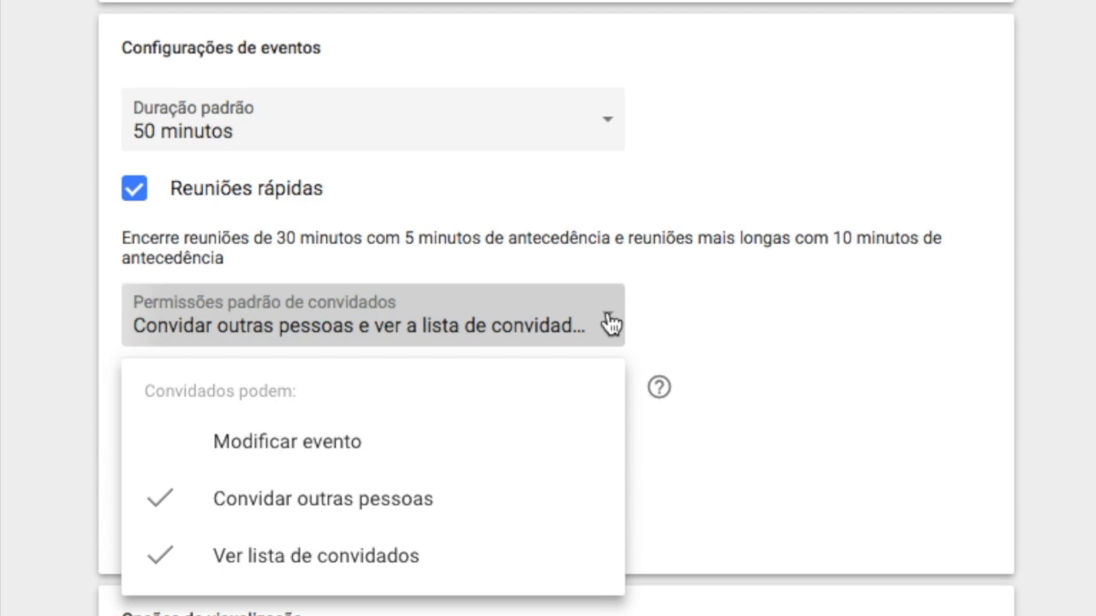
pyautogui.click(311, 567)
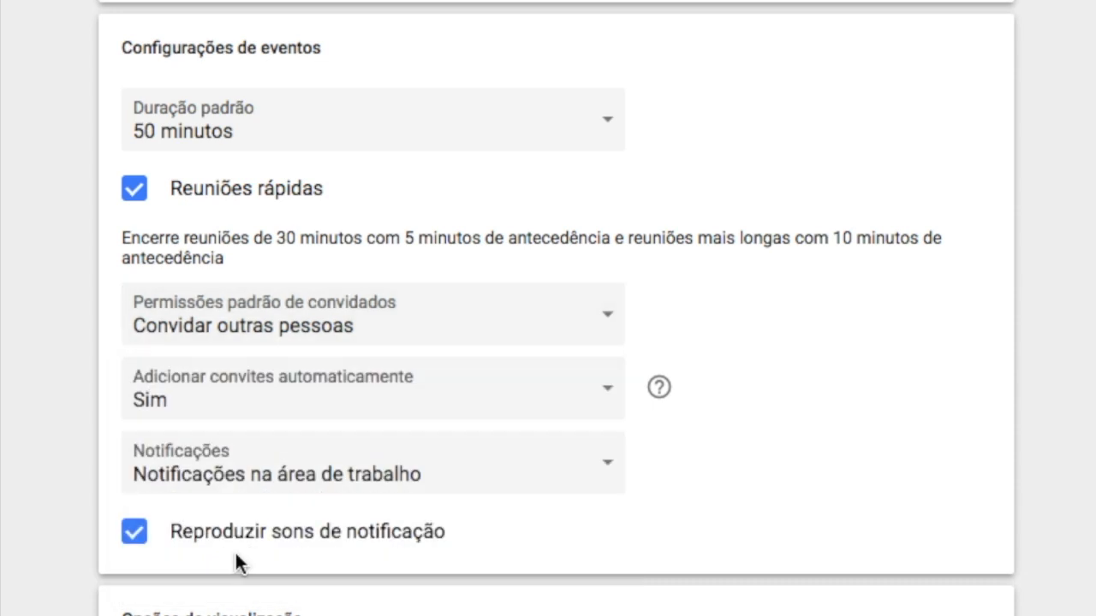
pyautogui.click(610, 320)
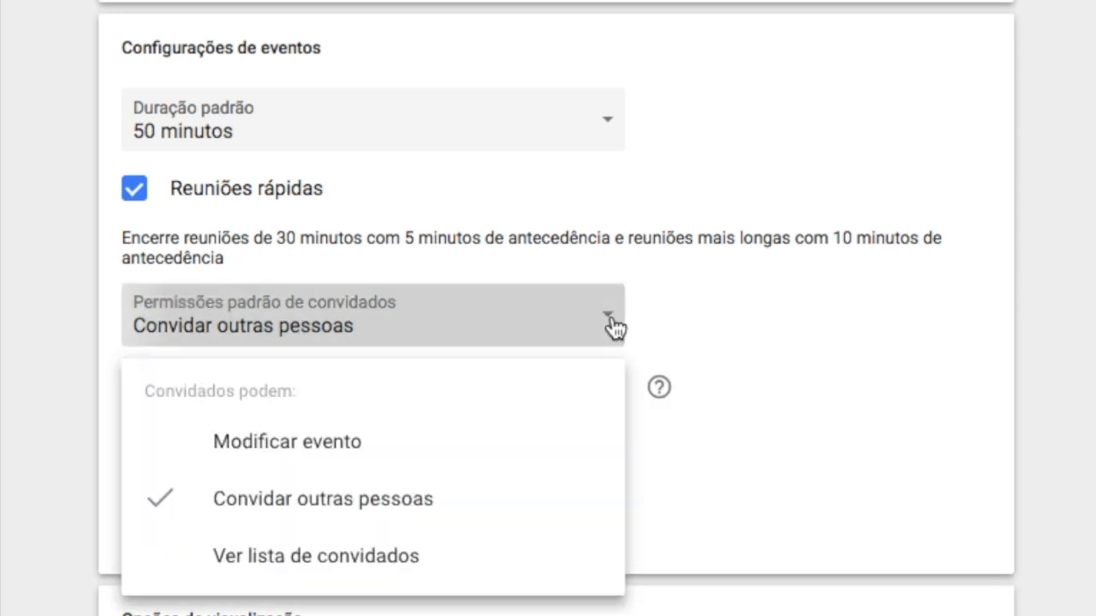
pyautogui.click(268, 567)
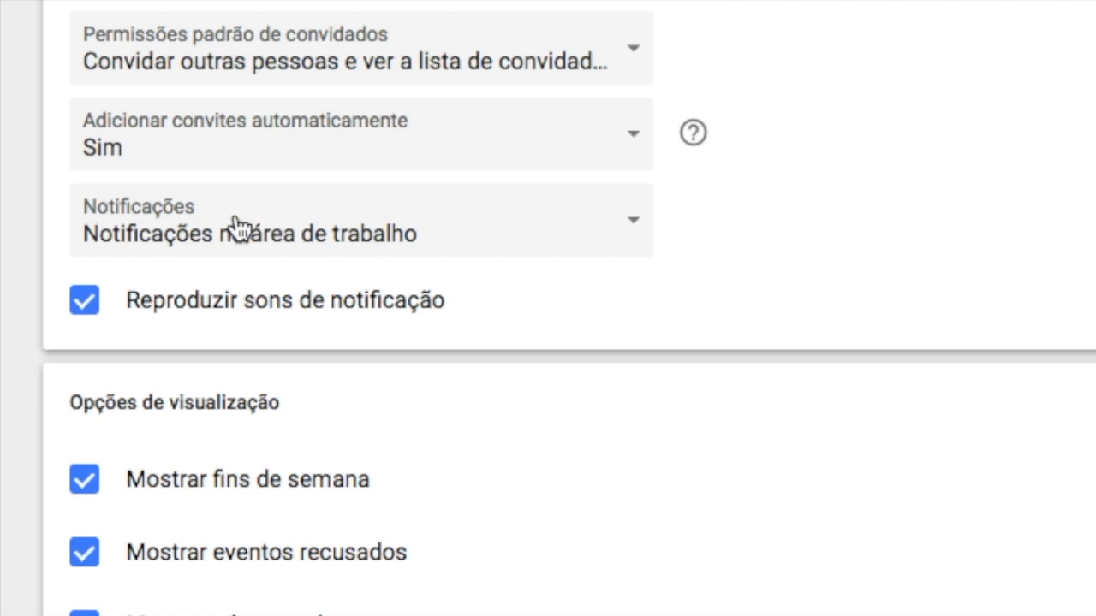
# - Review the event notification options and turn off notification sounds
pyautogui.click(638, 235)
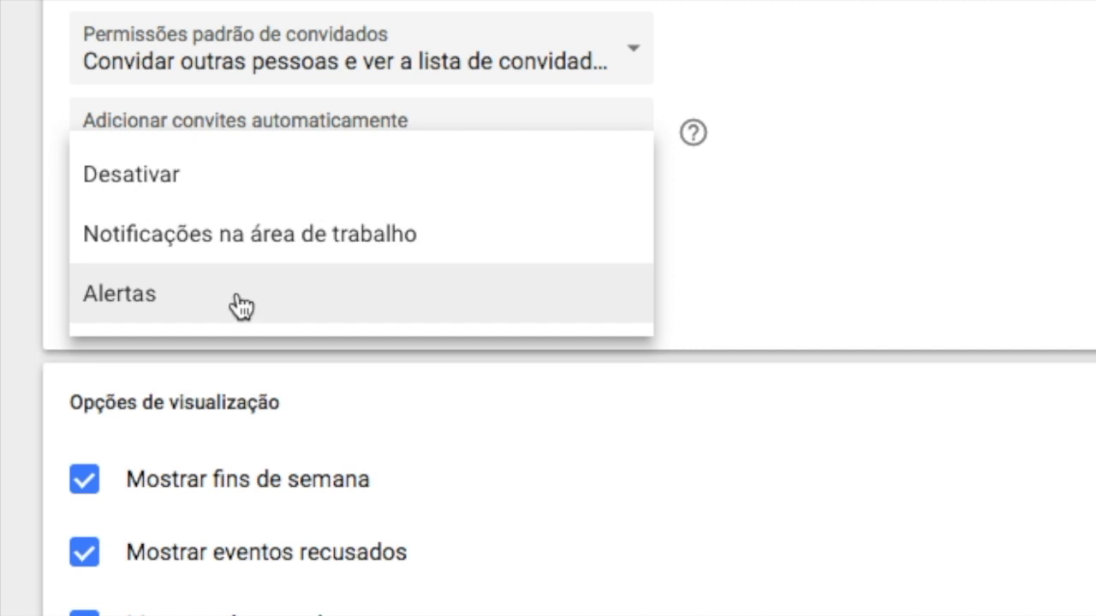
pyautogui.click(792, 308)
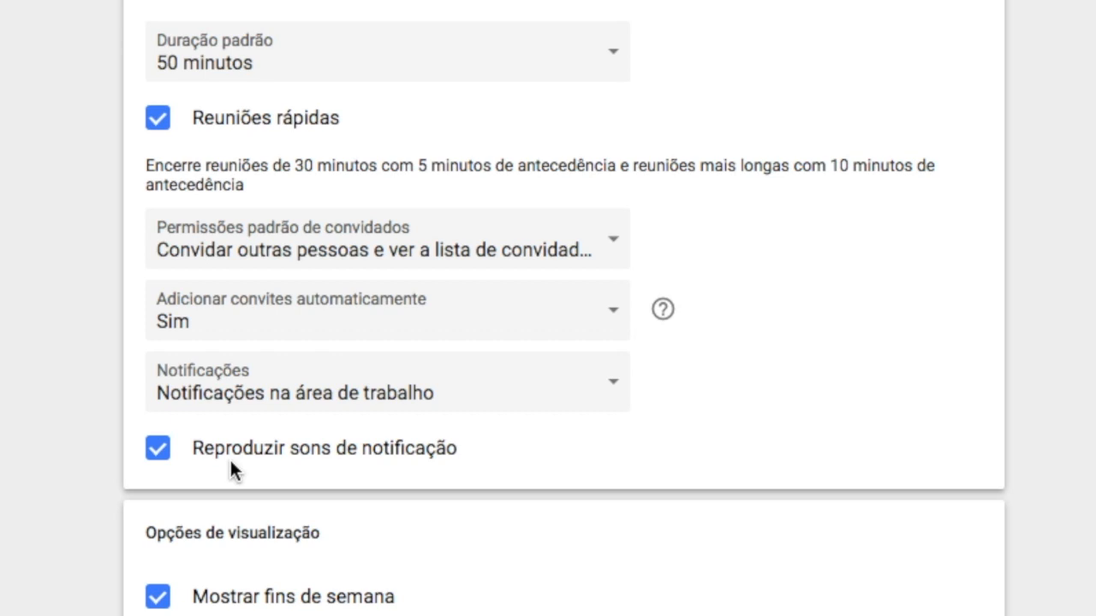
pyautogui.click(160, 460)
# - Turn off showing weekends and browse the calendar week to see the effect
pyautogui.scroll(-6, 626, 450)
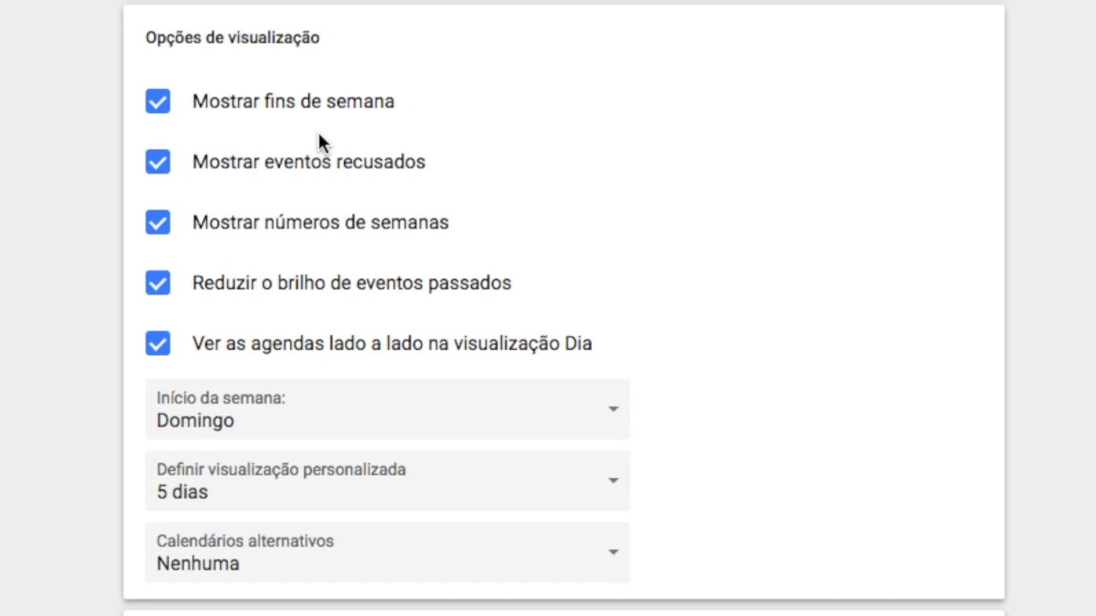
pyautogui.click(155, 106)
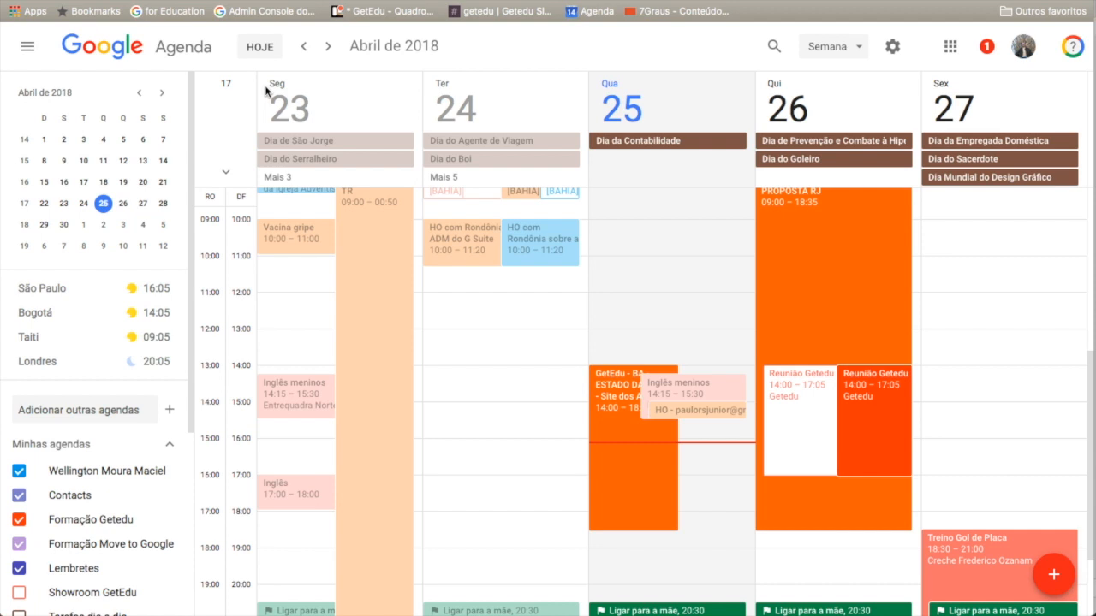
pyautogui.click(329, 49)
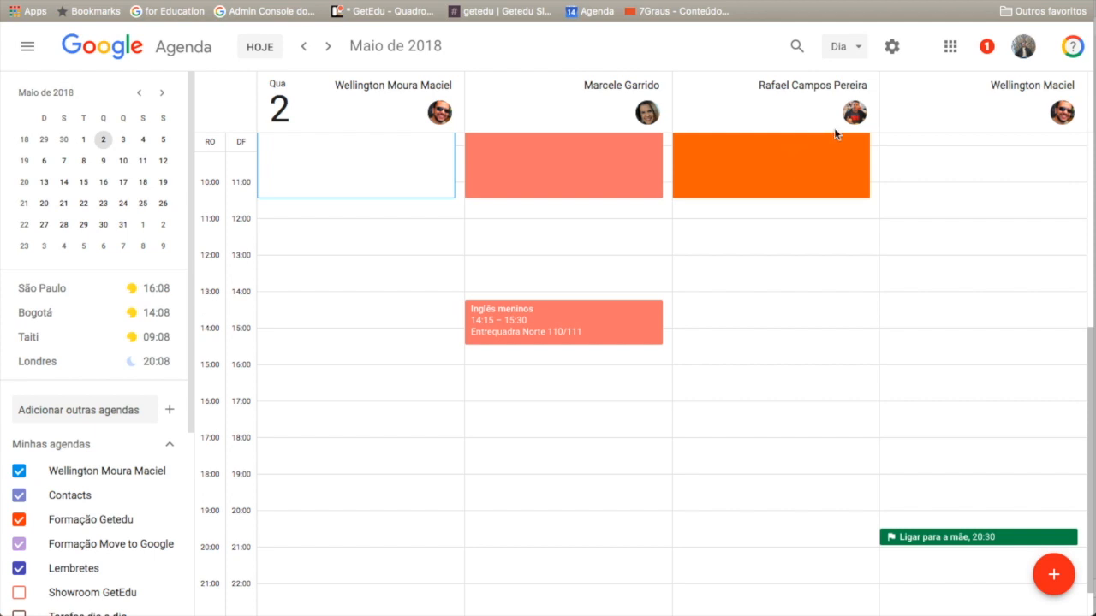
# - Reopen settings, disable side-by-side calendars in Day view, and return to the calendar
pyautogui.click(891, 48)
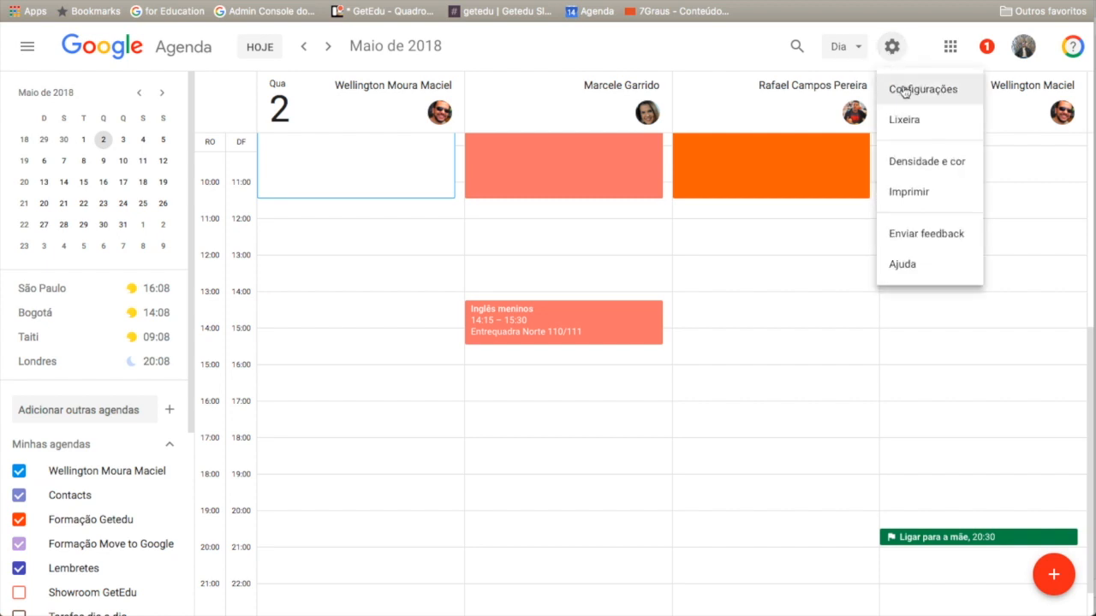
pyautogui.click(904, 91)
pyautogui.scroll(-10, 318, 350)
pyautogui.click(316, 346)
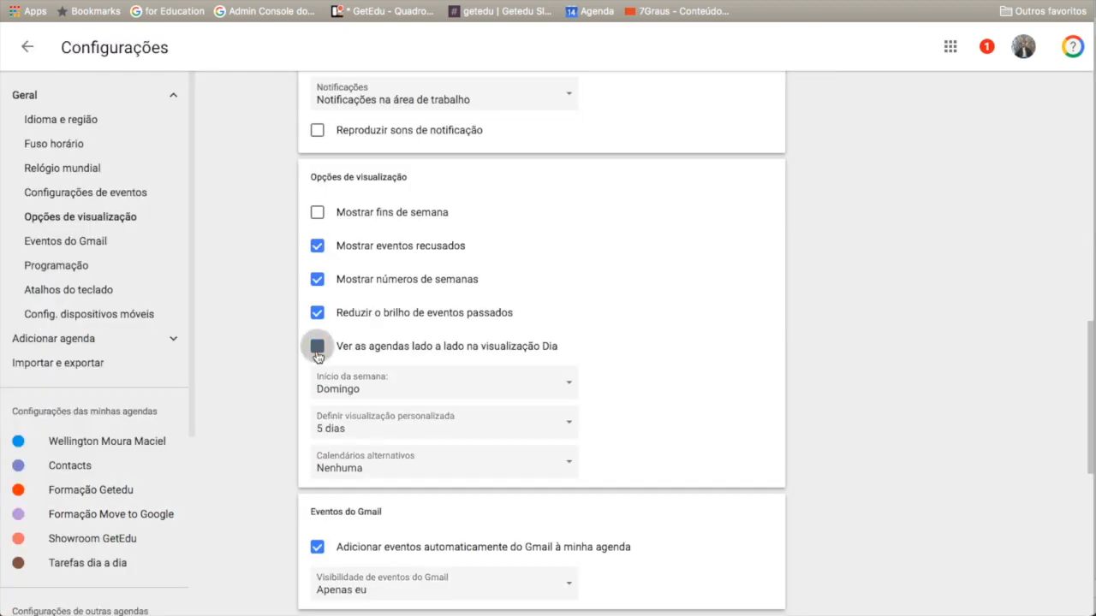
pyautogui.click(25, 47)
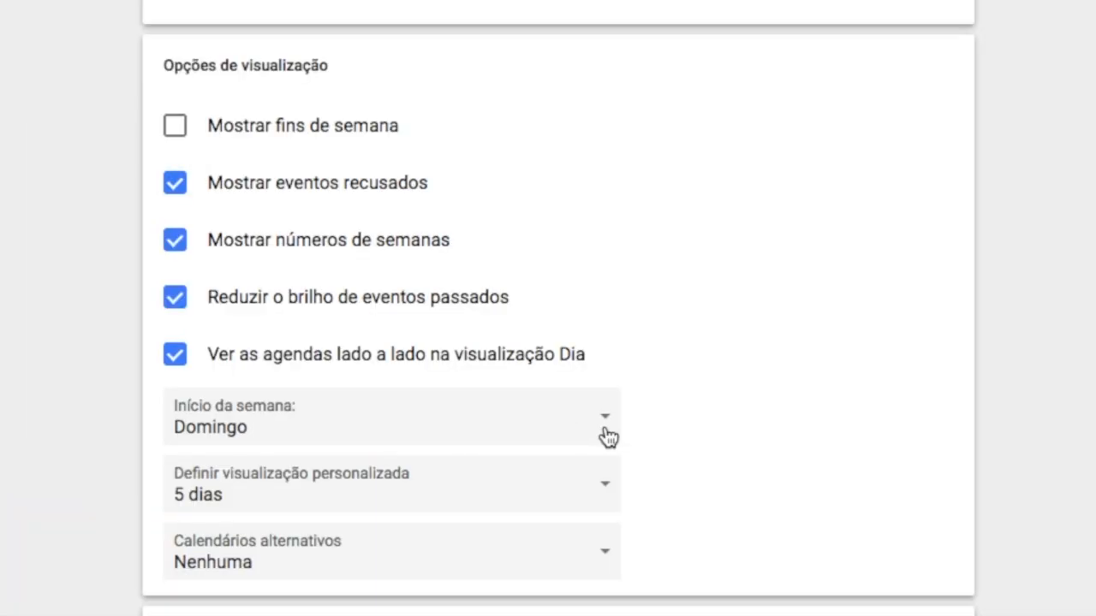
# - Set the week to start on Segunda-feira and the custom view to 3 dias
pyautogui.click(607, 438)
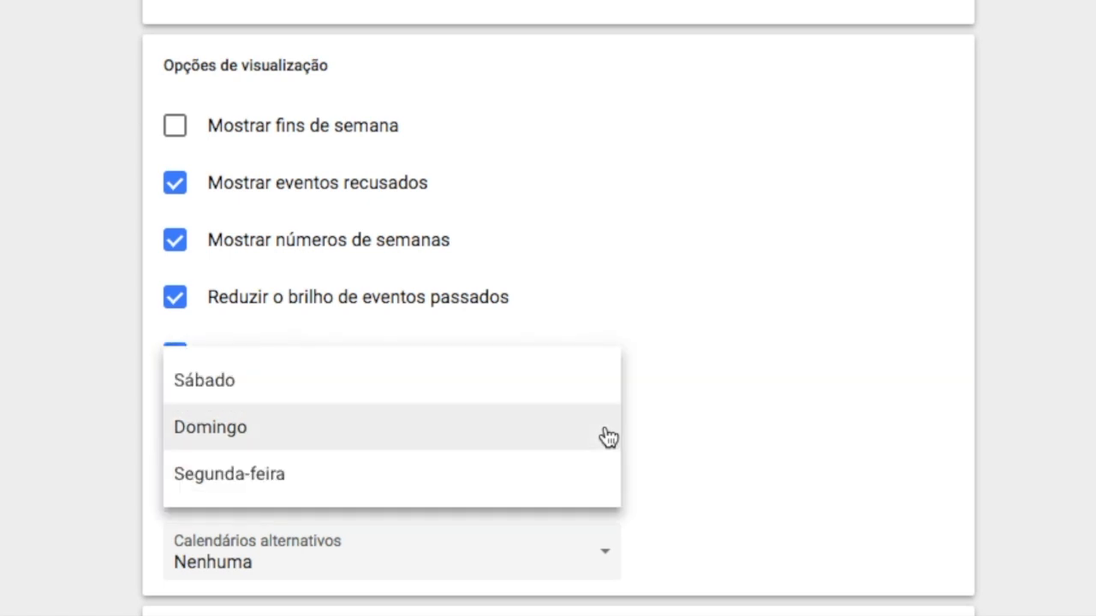
pyautogui.click(314, 481)
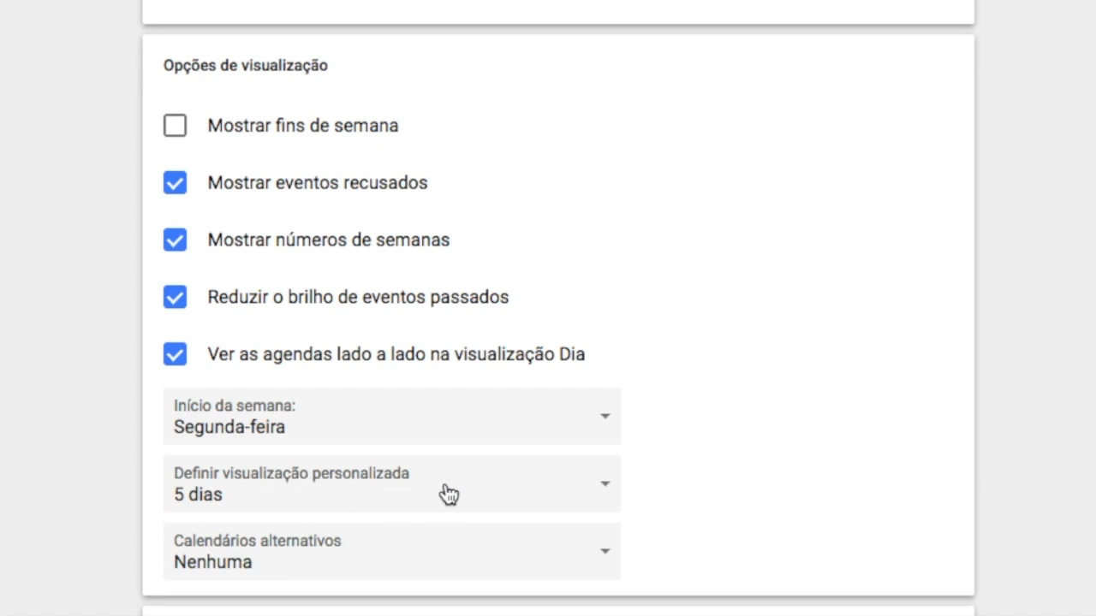
pyautogui.click(611, 493)
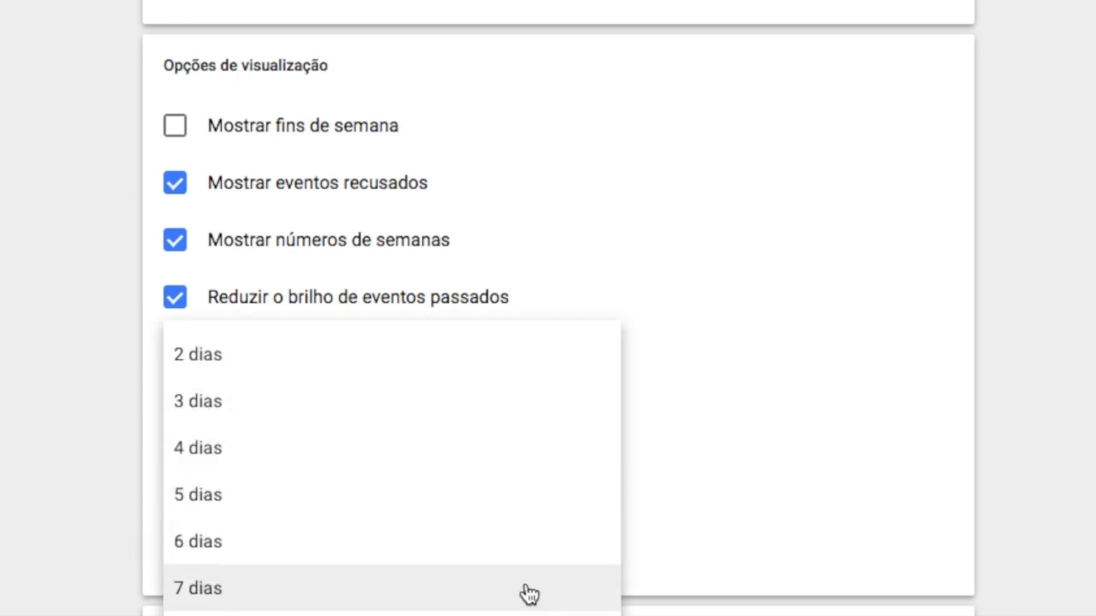
pyautogui.click(335, 410)
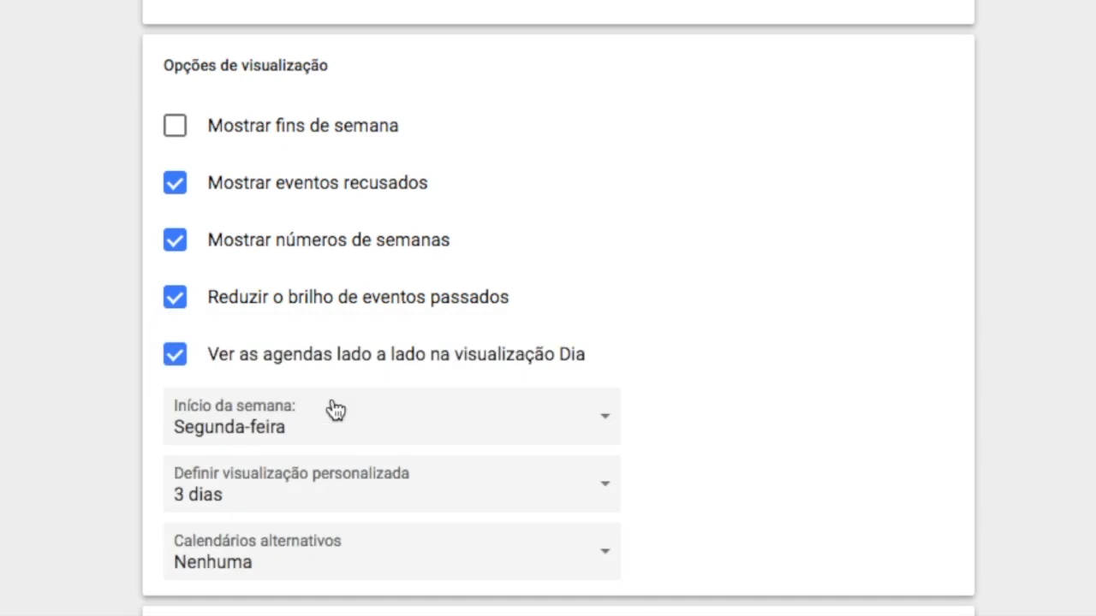
pyautogui.click(597, 496)
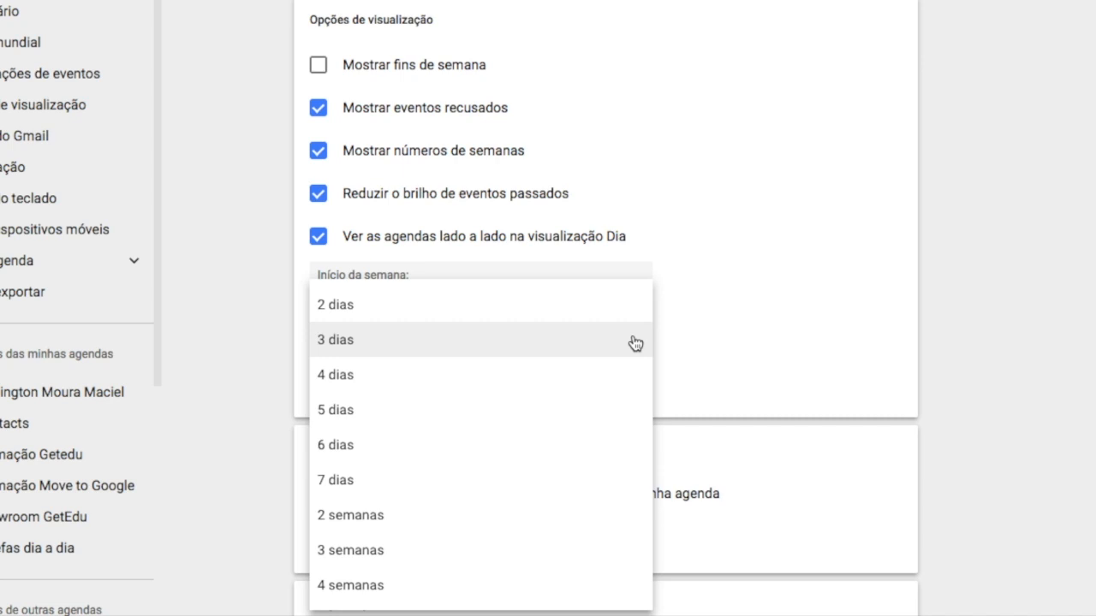
pyautogui.click(644, 323)
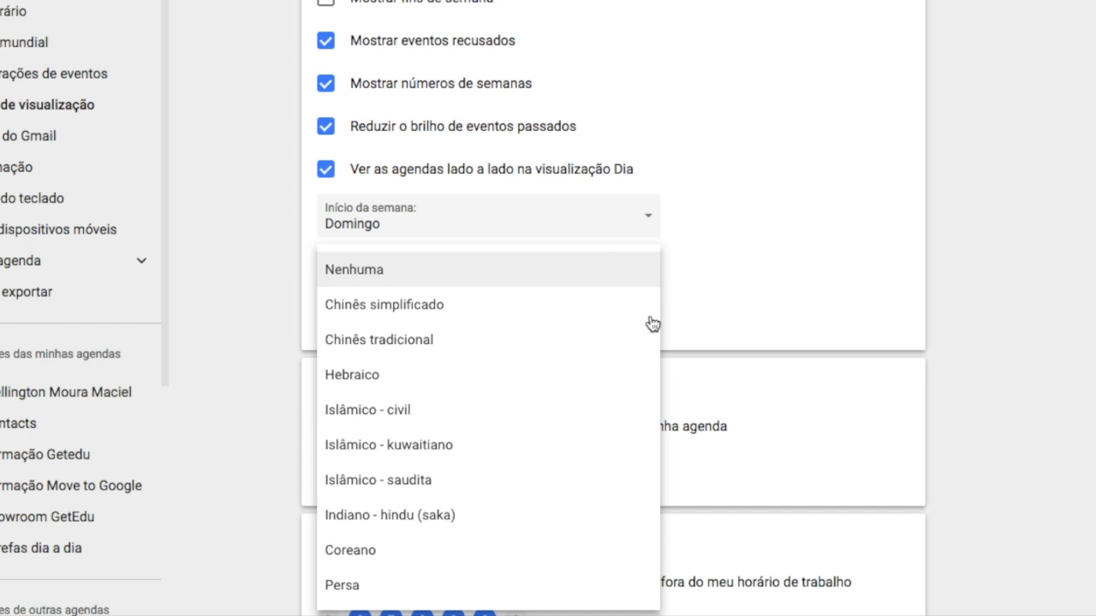
# - Review the alternative calendar, Gmail event visibility and remaining settings sections without changing them
pyautogui.click(702, 301)
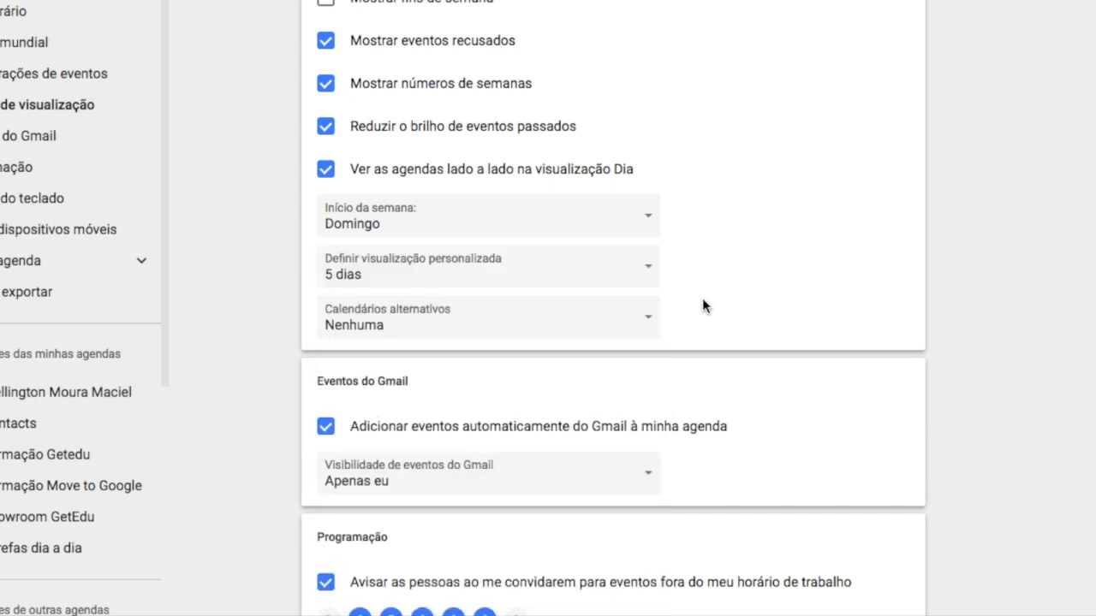
pyautogui.scroll(-4, 379, 73)
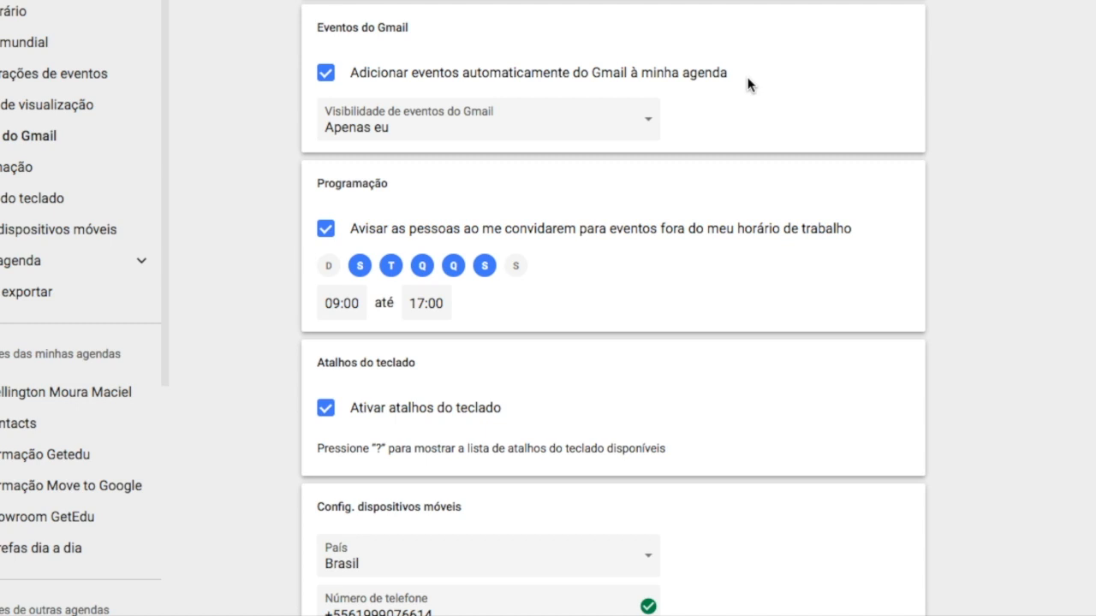
pyautogui.click(655, 124)
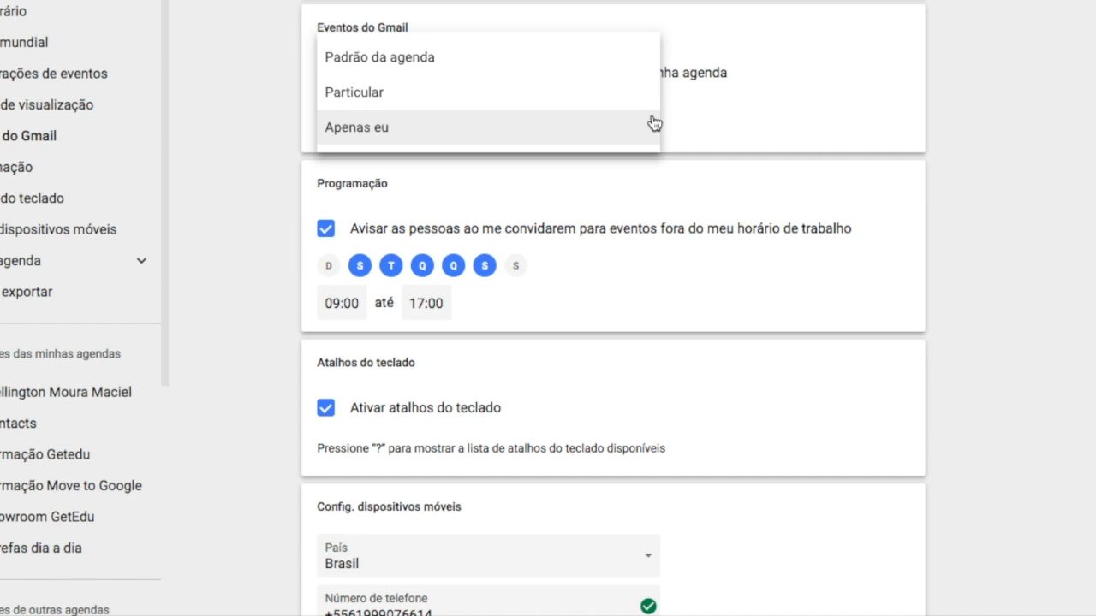
pyautogui.click(715, 118)
pyautogui.scroll(-3, 700, 225)
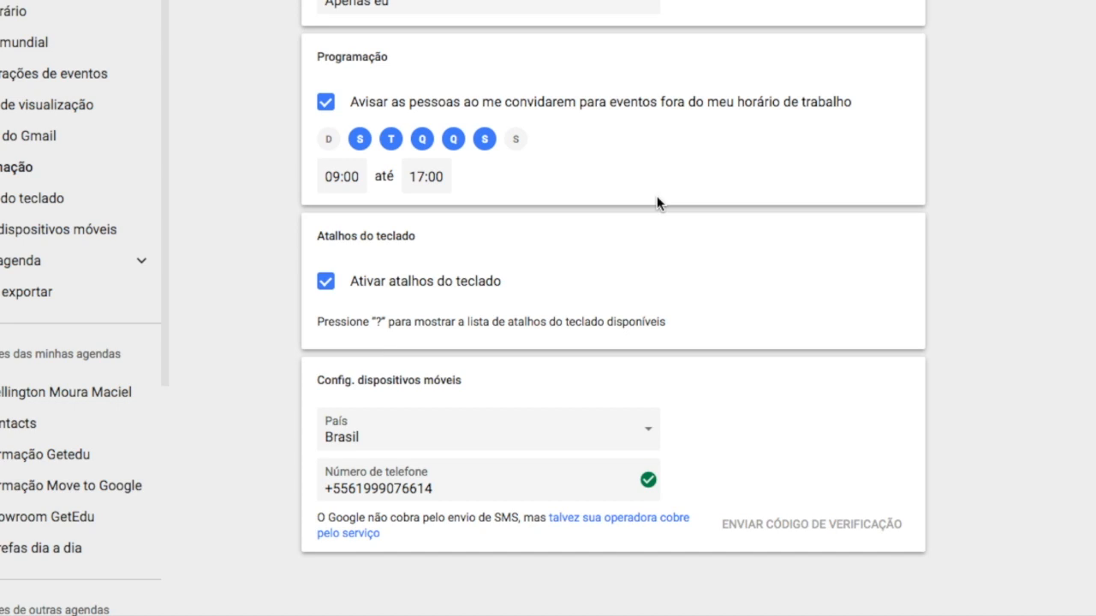
pyautogui.scroll(-2, 657, 202)
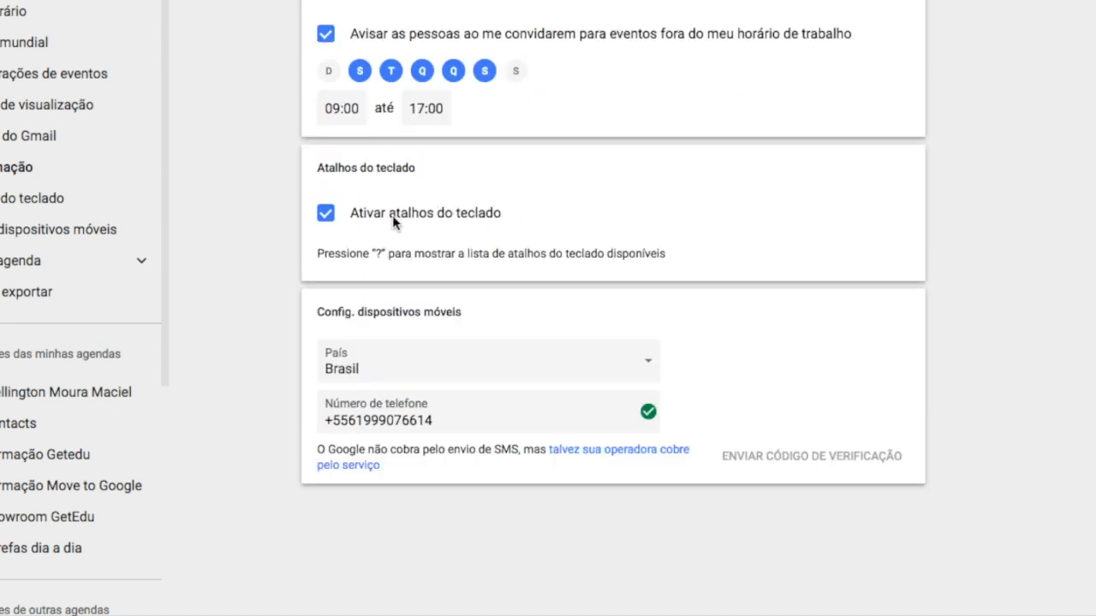